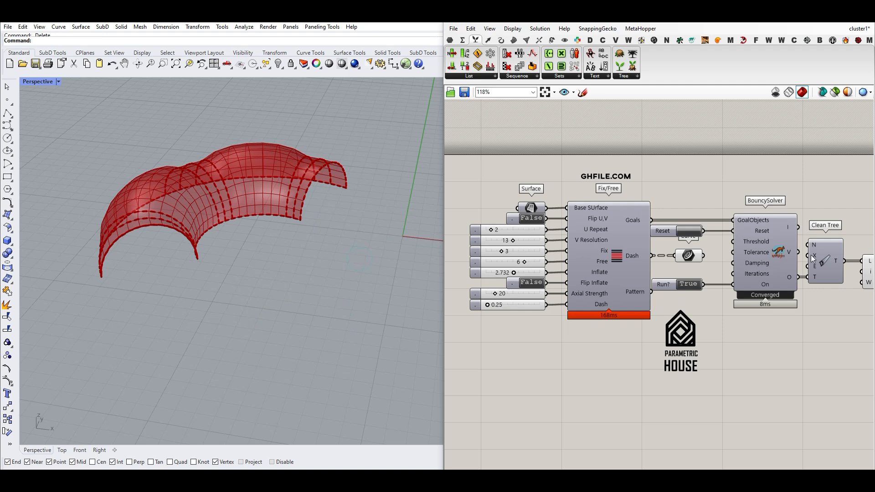
# Bake the List Item's output mesh and move the baked copy away from the red preview.
pyautogui.scroll(-2, 834, 255)
pyautogui.rightClick(864, 271)
pyautogui.click(864, 288)
pyautogui.moveTo(245, 230); pyautogui.dragTo(305, 262)
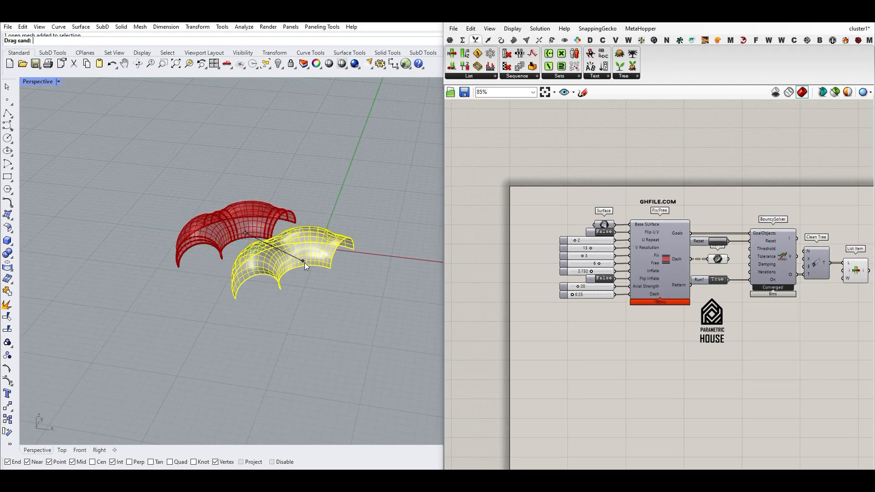
pyautogui.click(233, 318)
pyautogui.scroll(4, 233, 318)
pyautogui.scroll(2, 233, 318)
pyautogui.moveTo(282, 223); pyautogui.dragTo(147, 215, button='right')
pyautogui.scroll(3, 147, 214)
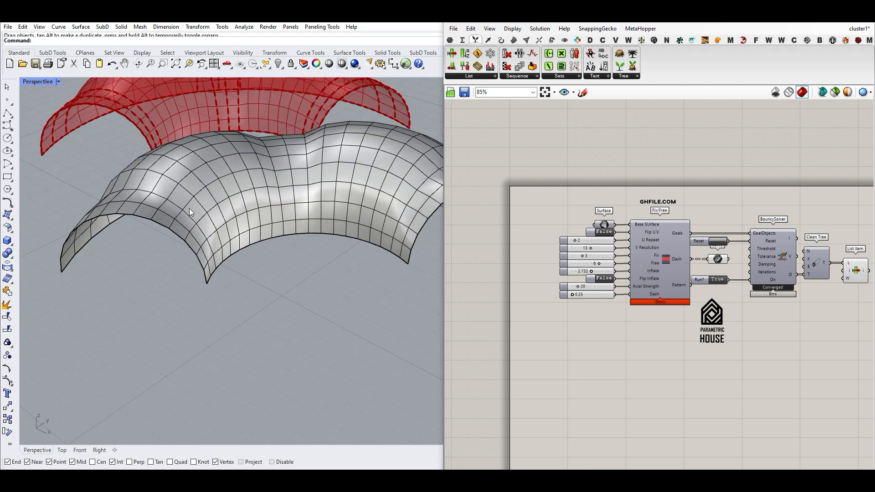
# Delete the baked mesh copy beside the preview.
pyautogui.scroll(-3, 341, 232)
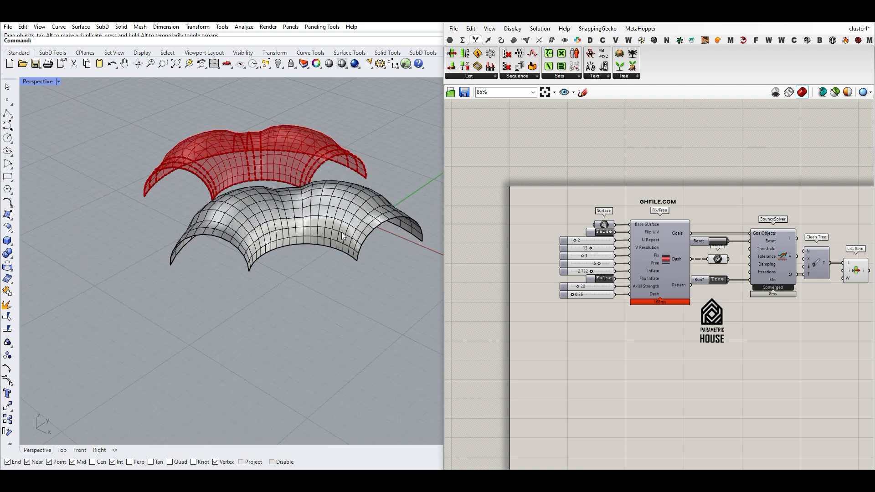
pyautogui.click(316, 226)
pyautogui.press('Delete')
pyautogui.scroll(4, 316, 272)
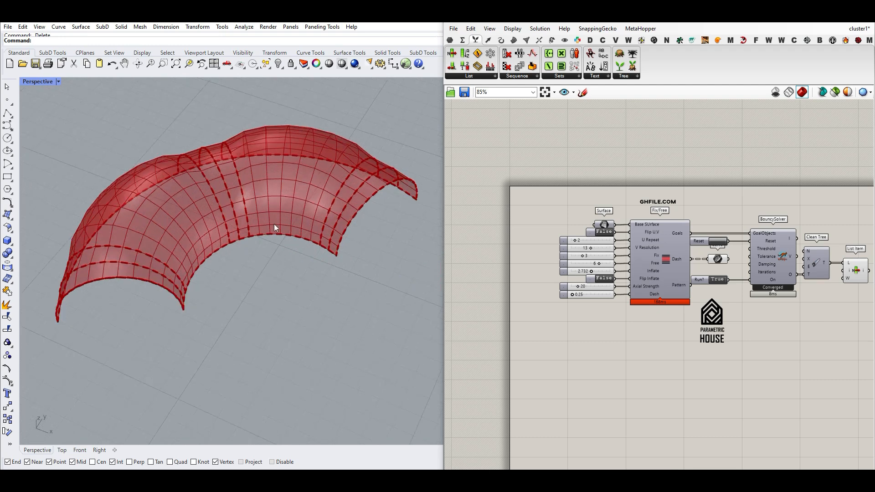
# Look over the full component definition in the example-file document.
pyautogui.moveTo(255, 268); pyautogui.dragTo(281, 274, button='right')
pyautogui.moveTo(632, 248); pyautogui.dragTo(593, 233, button='right')
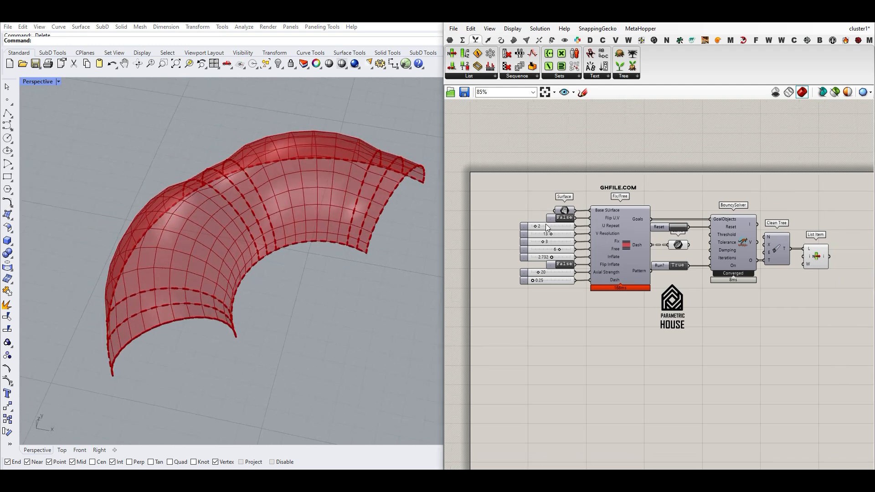
pyautogui.scroll(2, 592, 233)
pyautogui.doubleClick(645, 249)
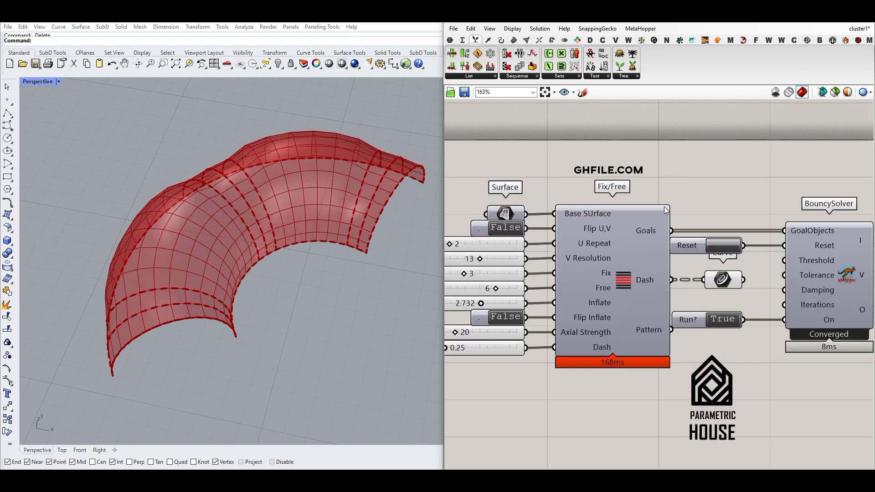
pyautogui.moveTo(666, 210); pyautogui.dragTo(743, 213, button='right')
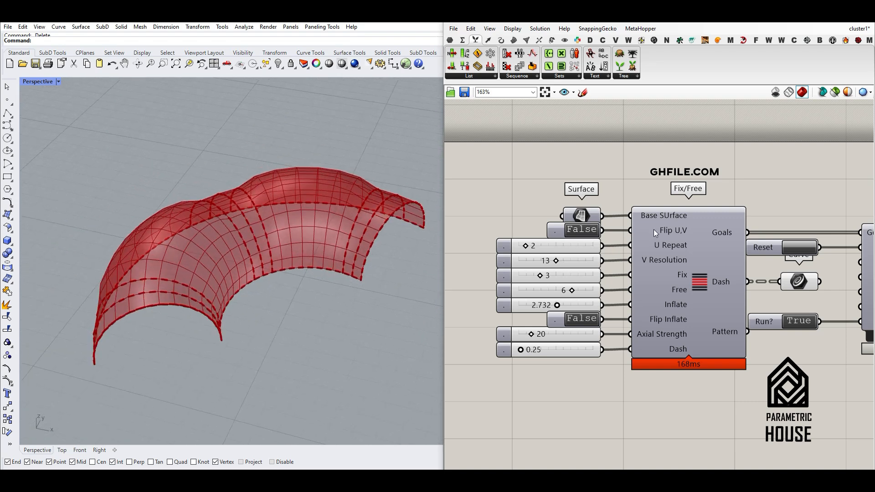
# Toggle Flip U,V to True and back to False, and set U Repeat to 1.
pyautogui.doubleClick(587, 232)
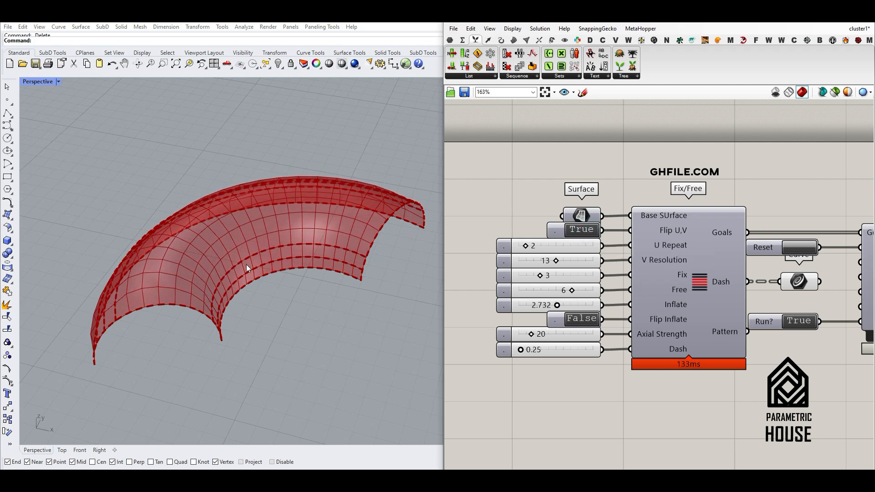
pyautogui.doubleClick(587, 231)
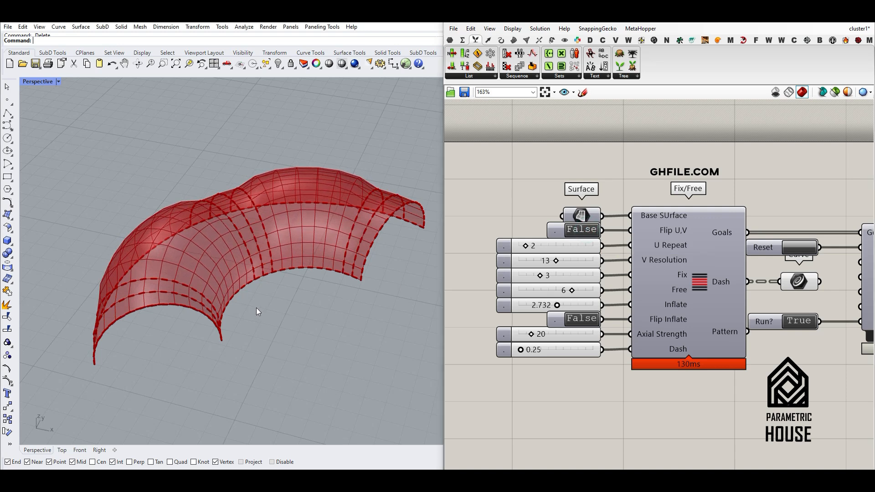
pyautogui.moveTo(256, 311); pyautogui.dragTo(106, 288, button='right')
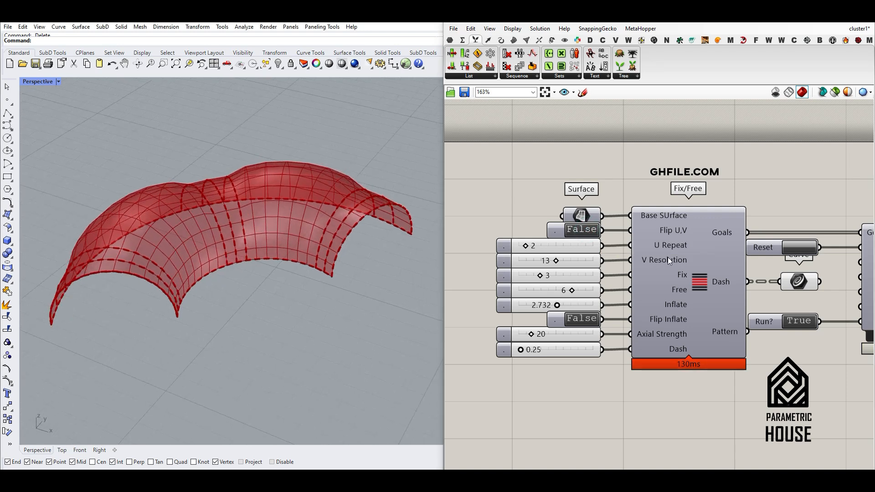
pyautogui.moveTo(525, 246); pyautogui.dragTo(523, 247)
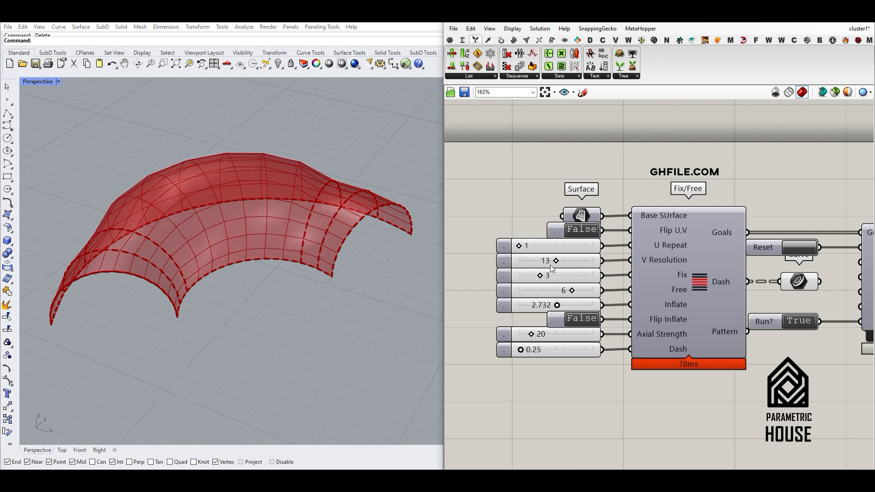
pyautogui.moveTo(491, 265); pyautogui.dragTo(698, 303)
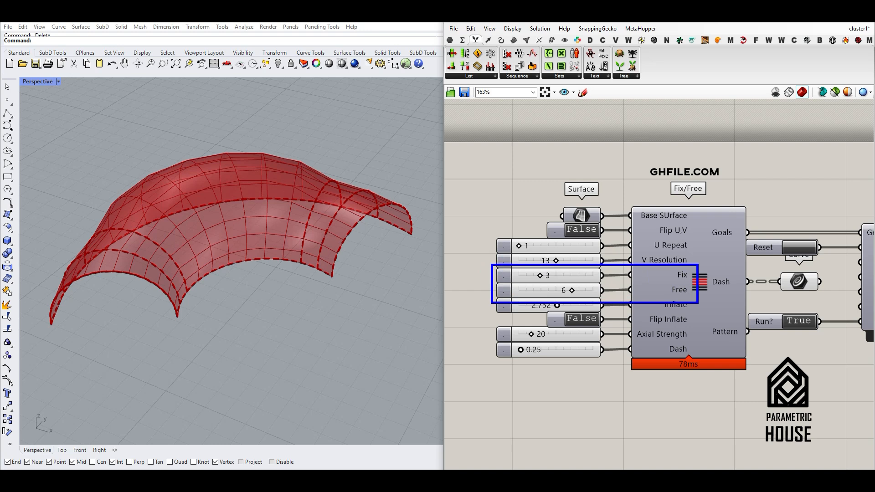
pyautogui.moveTo(548, 269); pyautogui.dragTo(551, 270)
pyautogui.moveTo(141, 256)
pyautogui.mouseDown()
pyautogui.moveTo(152, 261)
pyautogui.moveTo(164, 249)
pyautogui.mouseUp()
pyautogui.moveTo(183, 233); pyautogui.dragTo(211, 222)
pyautogui.moveTo(225, 220); pyautogui.dragTo(255, 216)
pyautogui.moveTo(264, 220); pyautogui.dragTo(276, 217)
pyautogui.moveTo(283, 220); pyautogui.dragTo(290, 219)
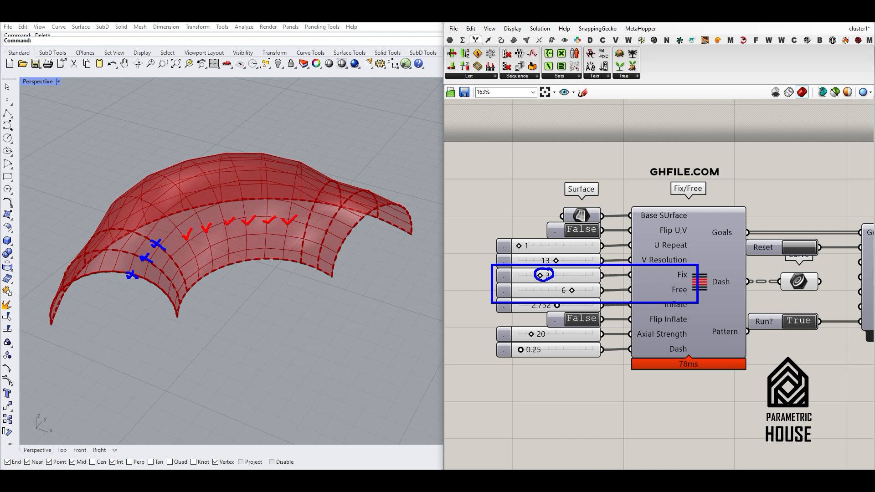
pyautogui.moveTo(310, 218)
pyautogui.mouseDown()
pyautogui.moveTo(308, 226)
pyautogui.moveTo(313, 220)
pyautogui.moveTo(350, 246)
pyautogui.mouseUp()
pyautogui.press('Escape')
# Set the Fix/Free cluster's U Repeat to 3 and V Resolution to 11.
pyautogui.moveTo(520, 245); pyautogui.dragTo(533, 246)
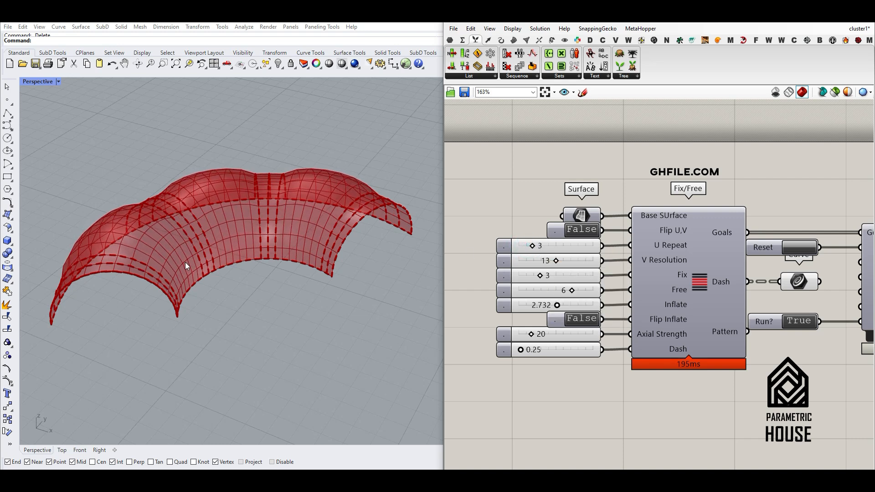
pyautogui.moveTo(198, 290); pyautogui.dragTo(185, 310)
pyautogui.moveTo(264, 262); pyautogui.dragTo(213, 276)
pyautogui.moveTo(313, 280); pyautogui.dragTo(265, 262)
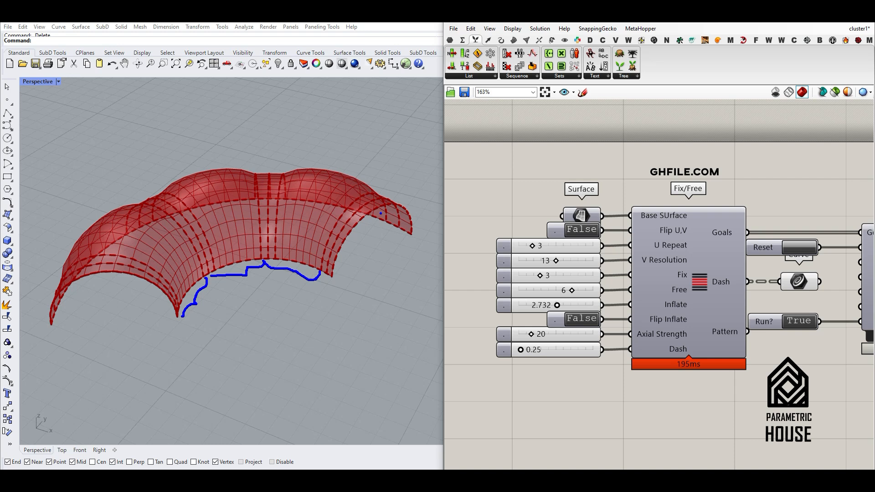
pyautogui.press('Escape')
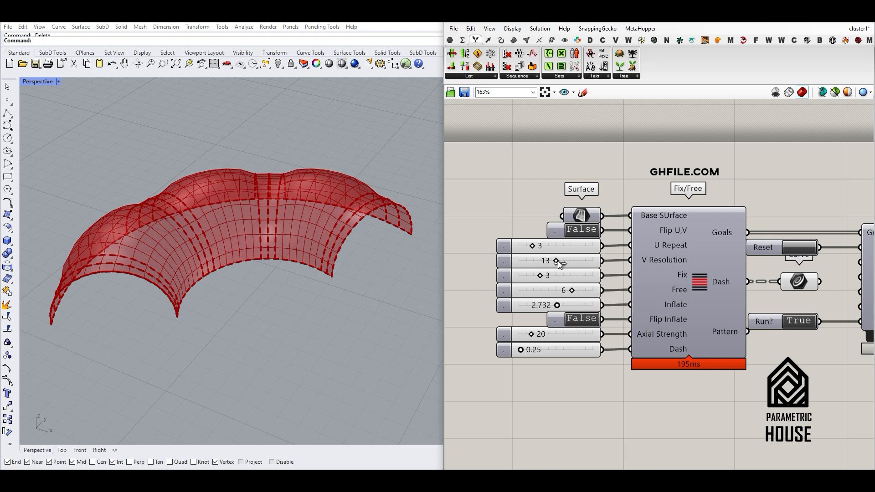
pyautogui.moveTo(557, 261)
pyautogui.mouseDown()
pyautogui.moveTo(534, 261)
pyautogui.moveTo(550, 262)
pyautogui.mouseUp()
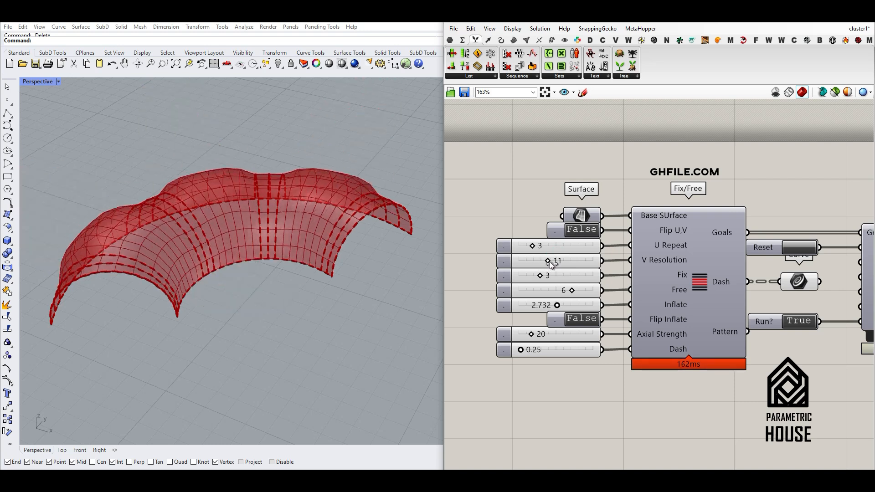
pyautogui.moveTo(341, 262); pyautogui.dragTo(266, 250, button='right')
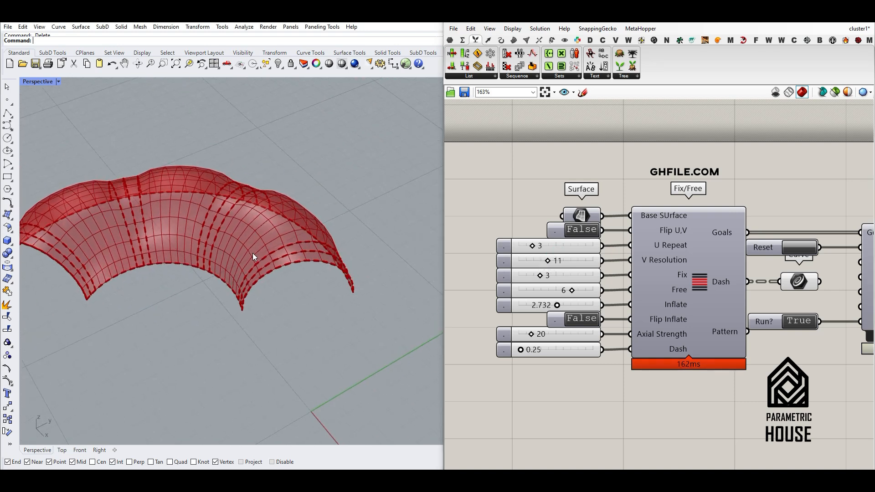
# Set the cluster's Fix value to 1 and Free value to 6.
pyautogui.moveTo(222, 273)
pyautogui.mouseDown()
pyautogui.moveTo(250, 232)
pyautogui.moveTo(274, 227)
pyautogui.mouseUp()
pyautogui.press('Escape')
pyautogui.moveTo(541, 276); pyautogui.dragTo(522, 276)
pyautogui.scroll(-5, 315, 253)
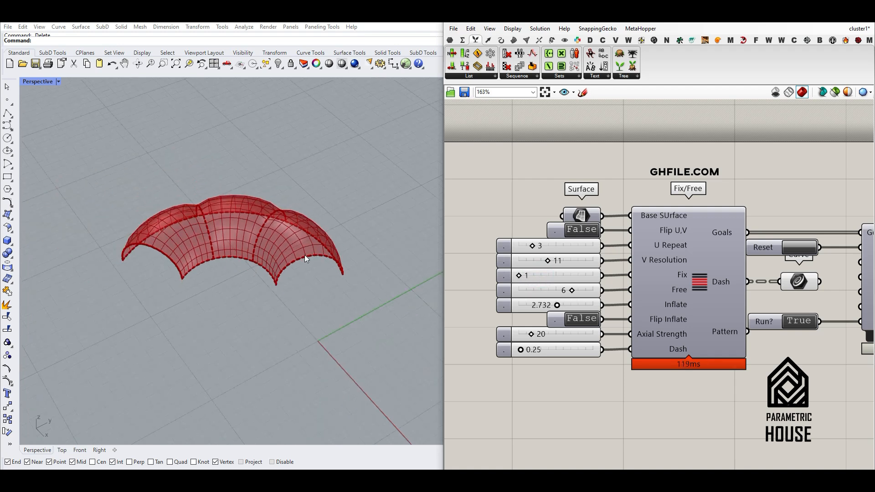
pyautogui.moveTo(305, 255); pyautogui.dragTo(235, 247, button='right')
pyautogui.scroll(5, 234, 247)
pyautogui.moveTo(571, 290)
pyautogui.mouseDown()
pyautogui.moveTo(583, 291)
pyautogui.moveTo(523, 292)
pyautogui.moveTo(571, 291)
pyautogui.mouseUp()
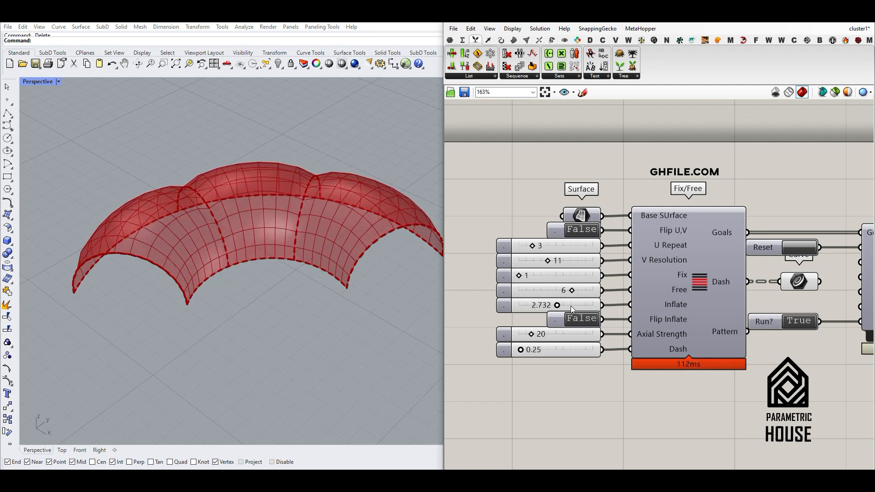
# Set Inflate to 2.960 and try Flip Inflate as True before returning it to False.
pyautogui.moveTo(564, 306)
pyautogui.mouseDown()
pyautogui.moveTo(586, 303)
pyautogui.moveTo(539, 304)
pyautogui.moveTo(560, 304)
pyautogui.mouseUp()
pyautogui.doubleClick(583, 319)
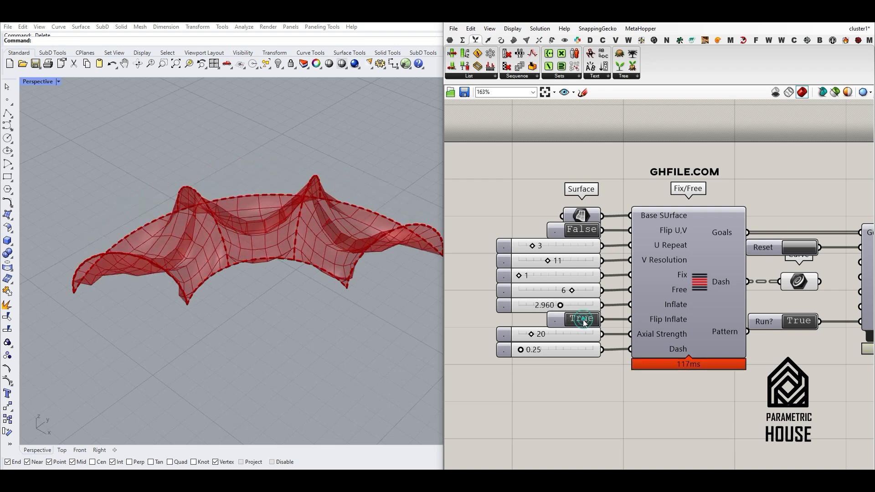
pyautogui.moveTo(197, 287); pyautogui.dragTo(297, 285, button='right')
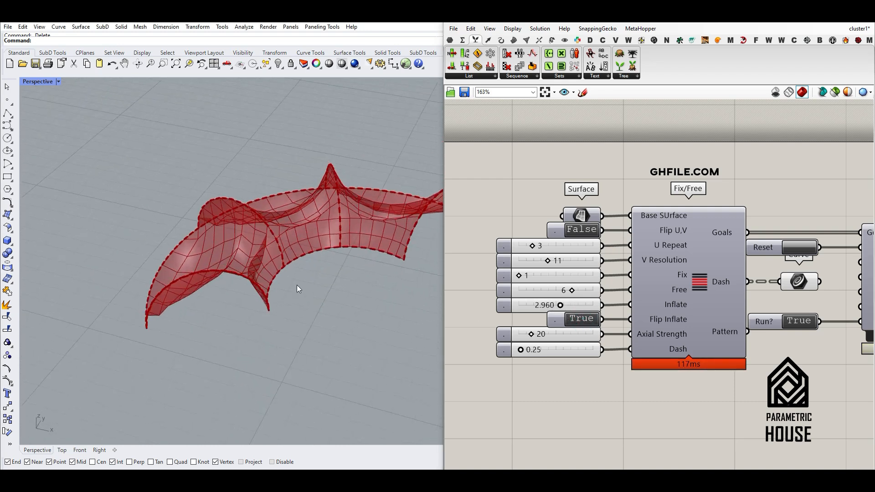
pyautogui.doubleClick(583, 318)
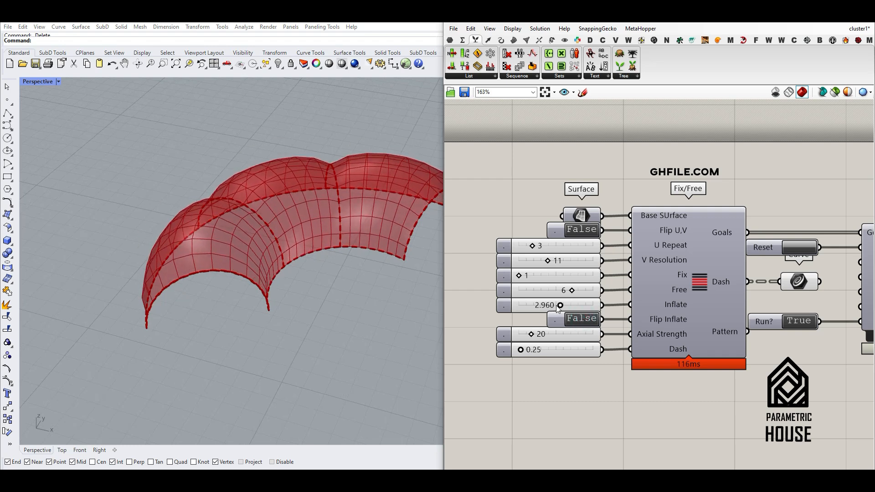
# Lower Inflate to 0.356 and set Axial Strength to 4.
pyautogui.moveTo(553, 305); pyautogui.dragTo(523, 306)
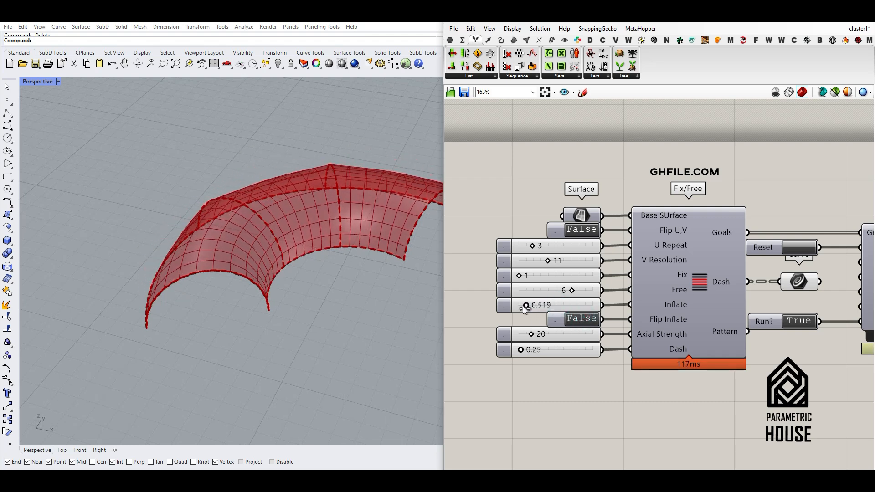
pyautogui.moveTo(529, 336); pyautogui.dragTo(514, 335)
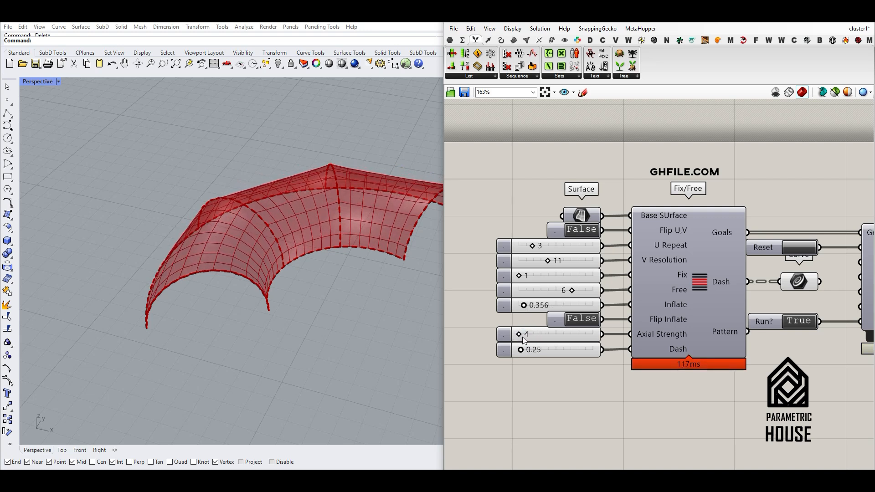
# Raise the Inflate value to 1.528 and view the more inflated shell.
pyautogui.moveTo(524, 306); pyautogui.dragTo(540, 305)
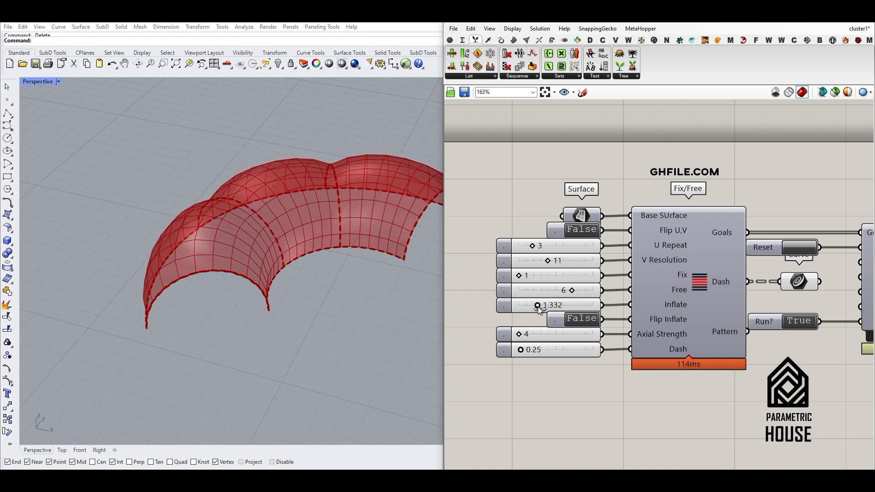
pyautogui.moveTo(381, 257); pyautogui.dragTo(314, 274, button='right')
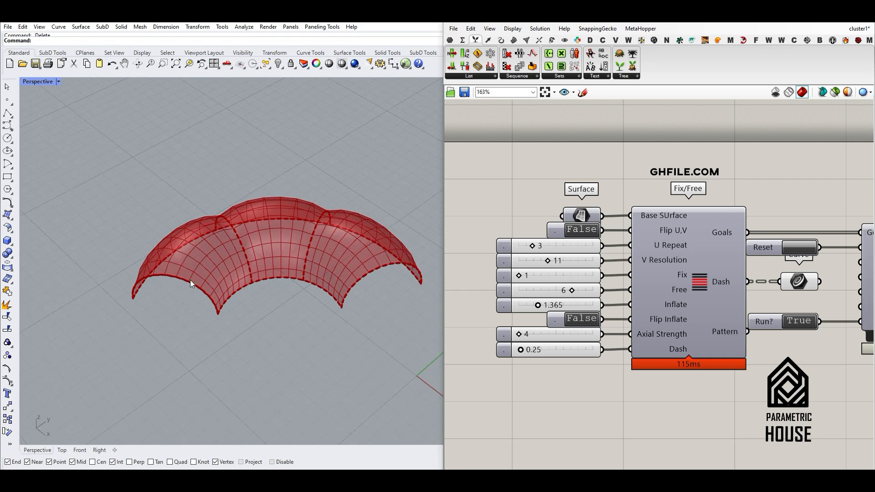
pyautogui.scroll(3, 251, 247)
pyautogui.moveTo(538, 305); pyautogui.dragTo(540, 305)
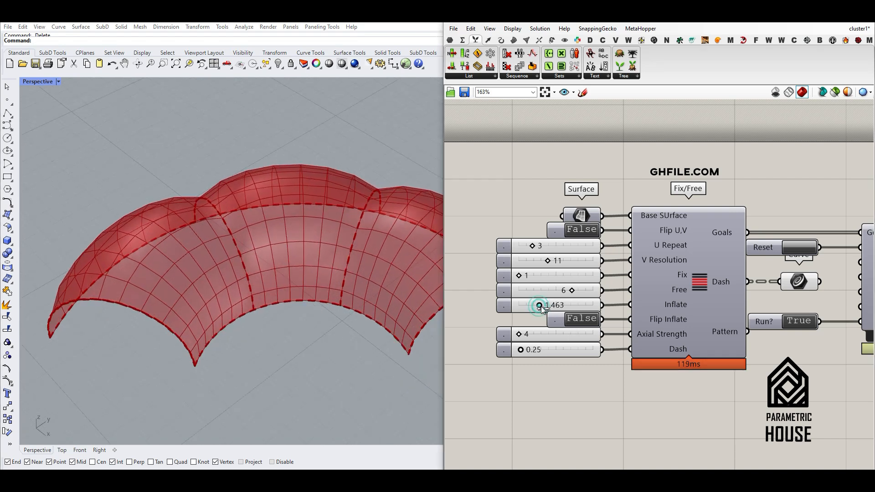
pyautogui.scroll(-3, 280, 255)
pyautogui.moveTo(280, 255); pyautogui.dragTo(347, 231, button='right')
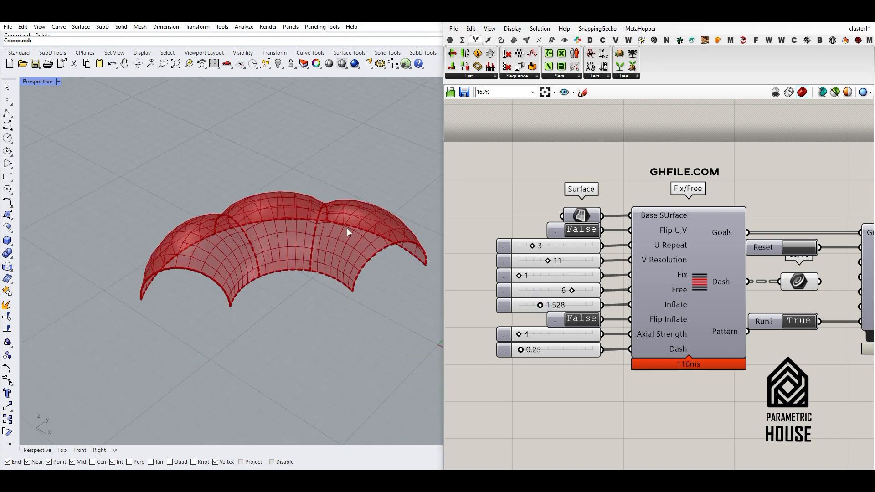
# Set Dash to 0.37 and highlight the dashed seam lines through the Curve parameter.
pyautogui.moveTo(521, 351)
pyautogui.mouseDown()
pyautogui.moveTo(535, 351)
pyautogui.moveTo(524, 352)
pyautogui.mouseUp()
pyautogui.click(789, 279)
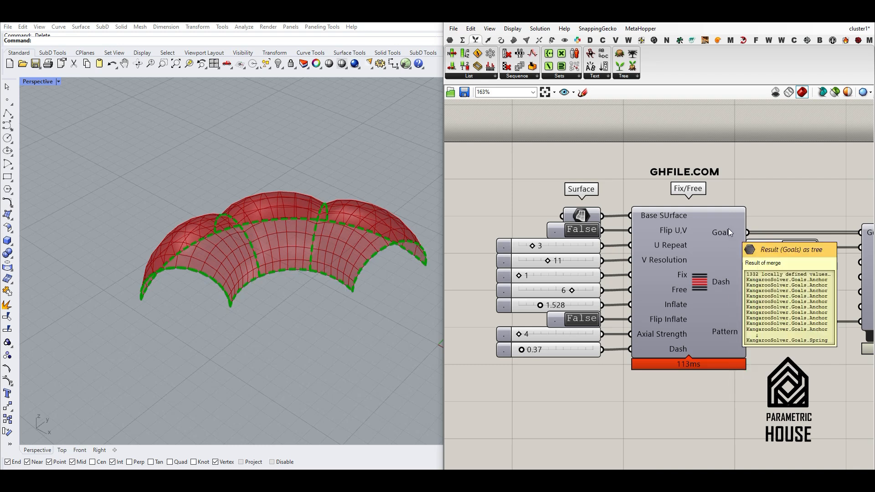
pyautogui.scroll(-2, 728, 228)
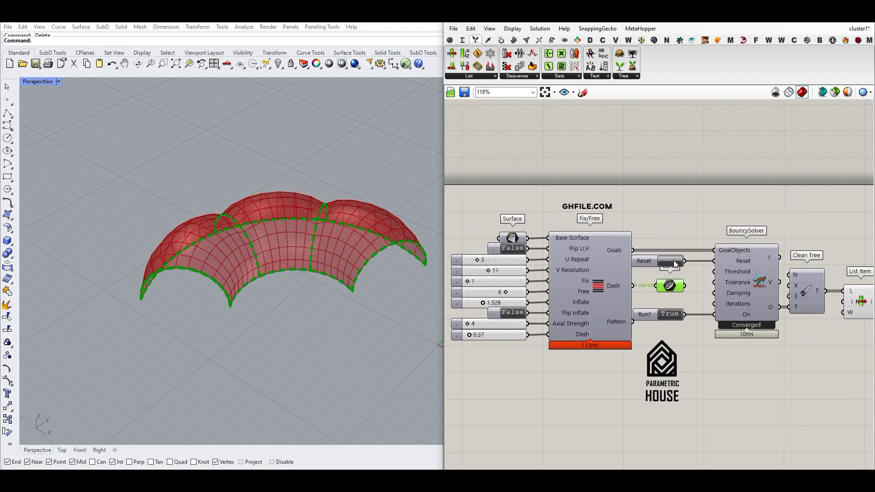
pyautogui.moveTo(653, 224); pyautogui.dragTo(724, 220, button='right')
pyautogui.click(723, 220)
# Reveal where the BouncySolver component is found among the component categories.
pyautogui.scroll(2, 701, 283)
pyautogui.moveTo(693, 327)
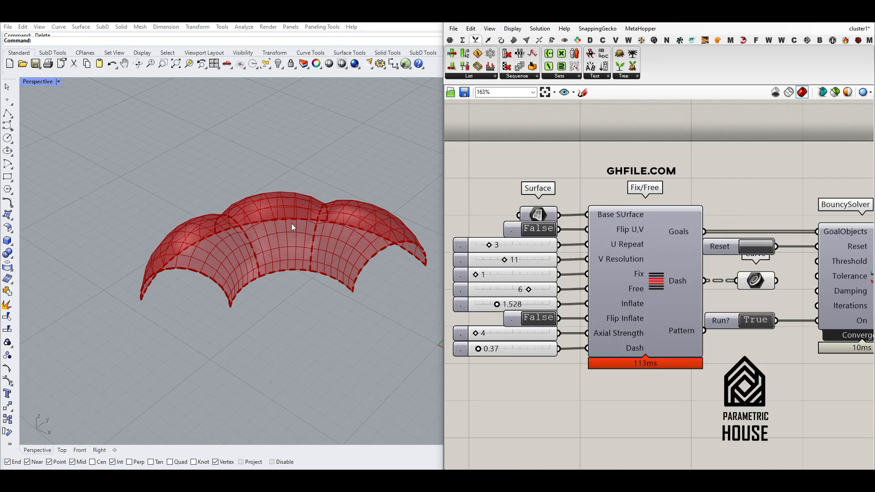
pyautogui.scroll(2, 258, 253)
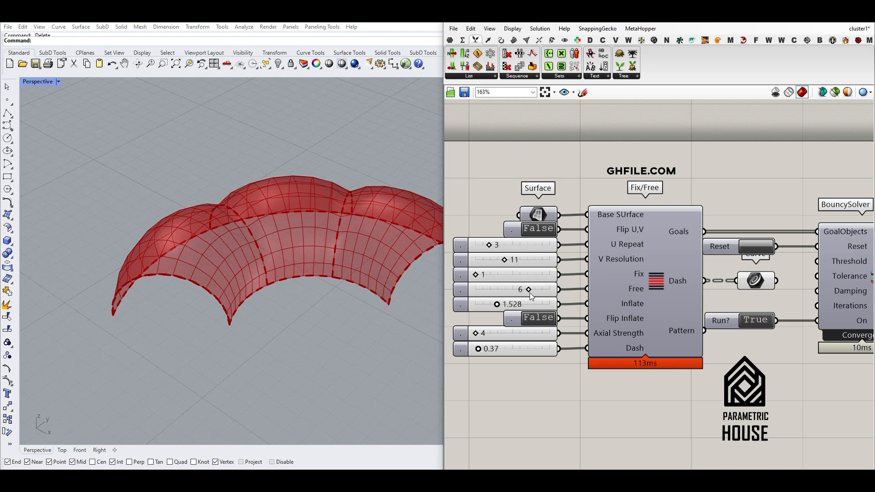
pyautogui.scroll(-3, 711, 219)
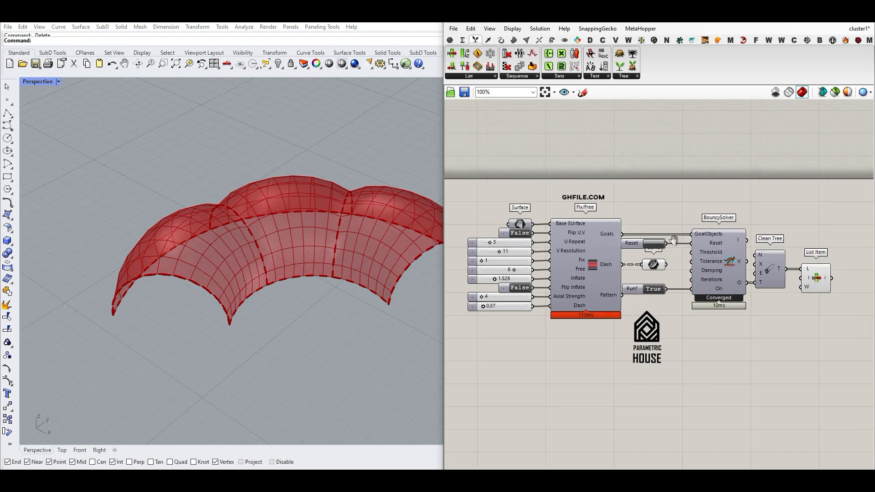
pyautogui.scroll(2, 711, 219)
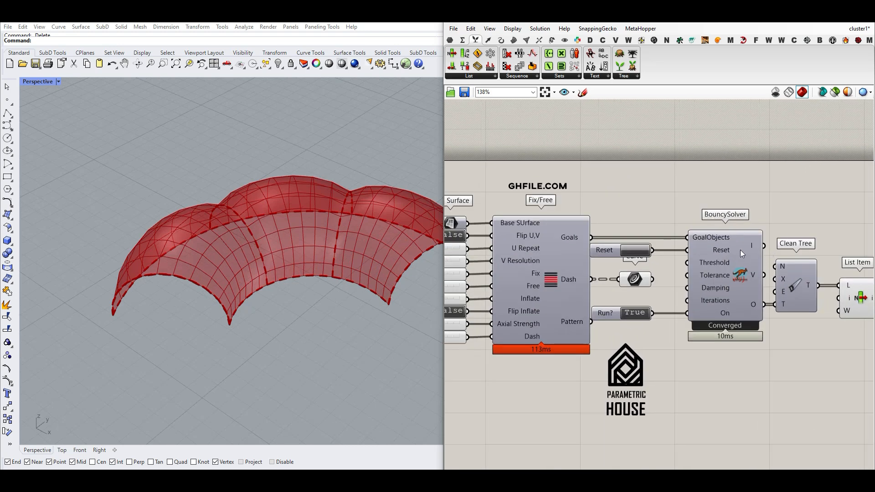
pyautogui.keyDown('ctrl'); pyautogui.keyDown('alt'); pyautogui.click(748, 268); pyautogui.keyUp('alt'); pyautogui.keyUp('ctrl')
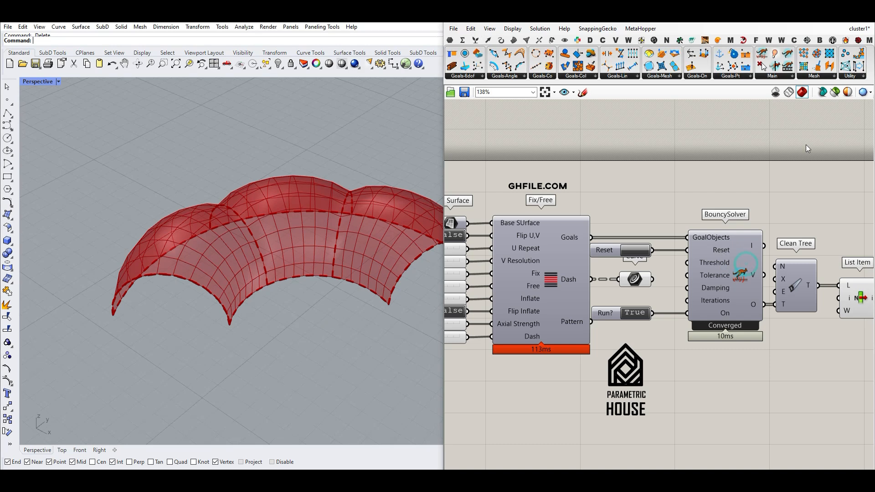
# Look up BouncySolver in the Main group of Kangaroo components and reset the running simulation.
pyautogui.click(780, 76)
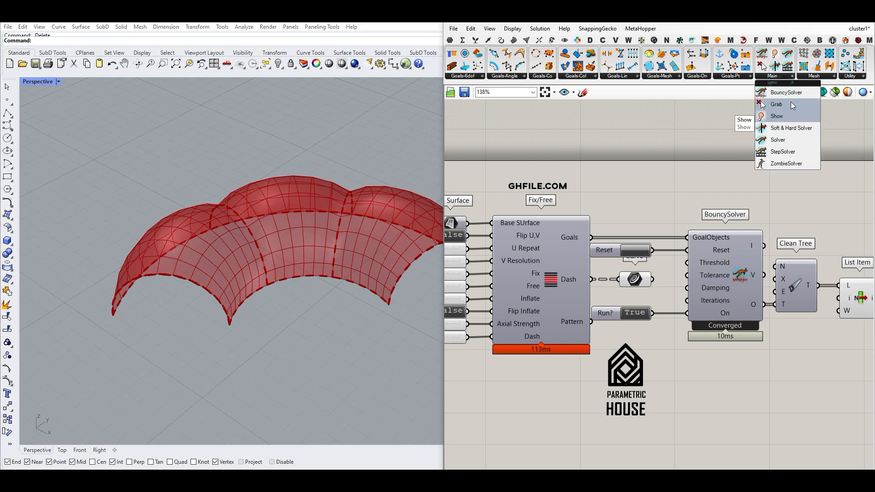
pyautogui.scroll(2, 570, 232)
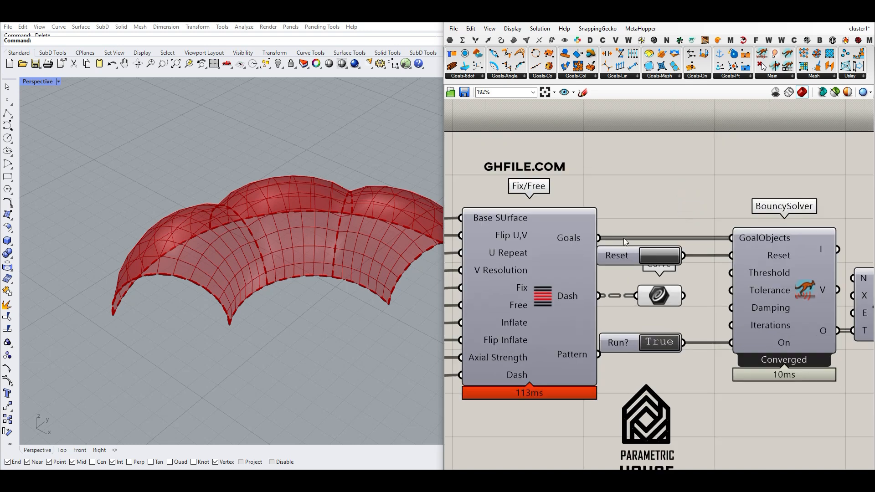
pyautogui.click(658, 254)
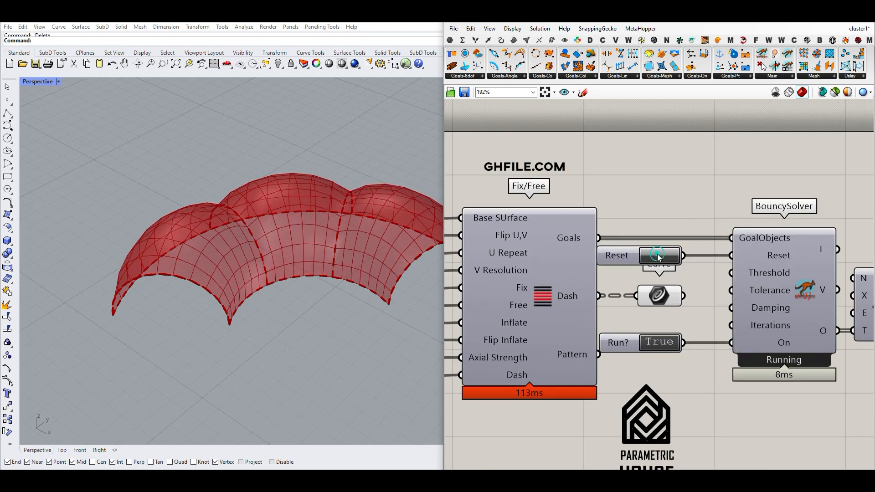
pyautogui.scroll(-2, 657, 254)
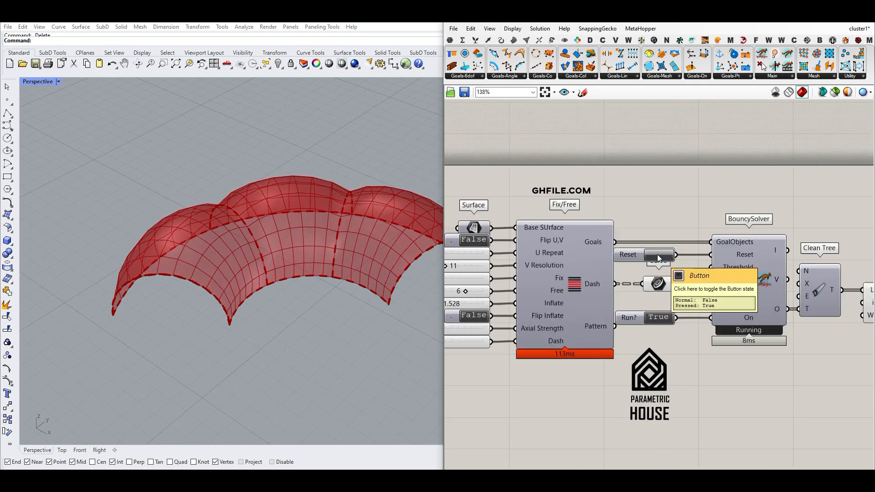
# Highlight the Run? toggle kept at True and restart the BouncySolver simulation with Reset.
pyautogui.scroll(1, 661, 292)
pyautogui.moveTo(582, 331); pyautogui.dragTo(596, 329)
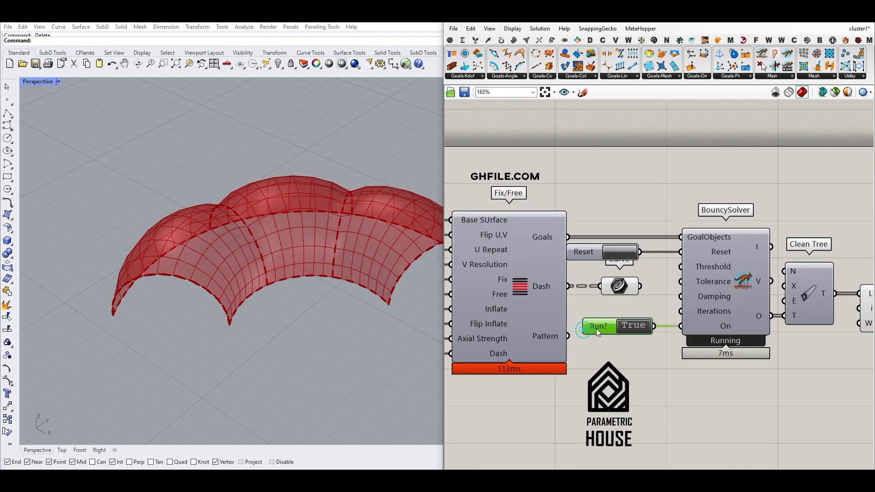
pyautogui.click(628, 325)
pyautogui.click(621, 250)
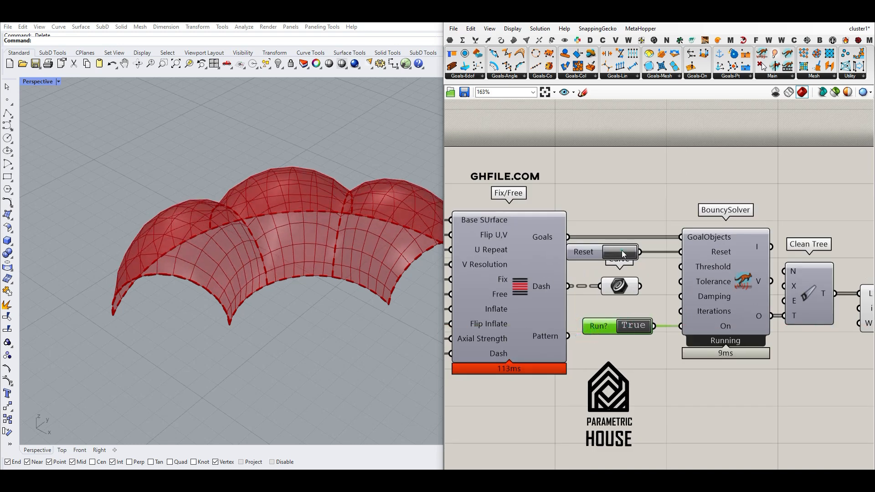
# Show where Clean Tree is found among the tree components and highlight the Clean Tree fed by BouncySolver.
pyautogui.scroll(-2, 620, 249)
pyautogui.scroll(2, 762, 303)
pyautogui.moveTo(762, 303); pyautogui.dragTo(622, 303, button='right')
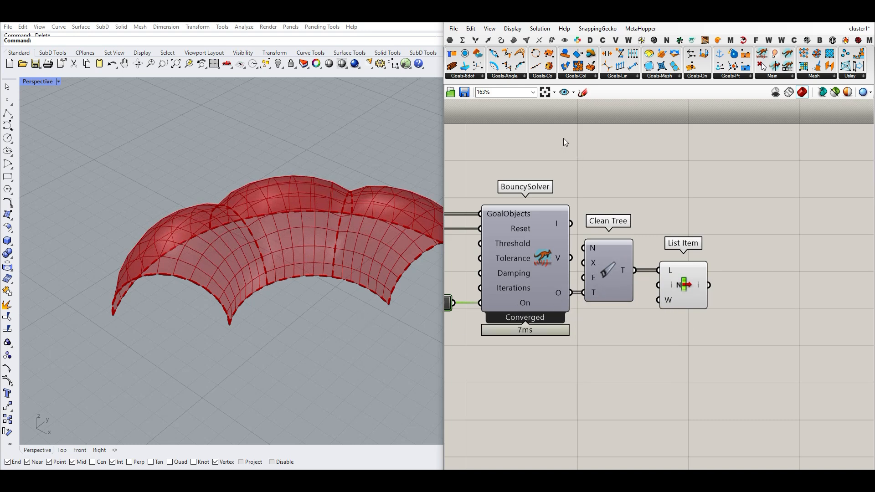
pyautogui.click(475, 39)
pyautogui.click(639, 75)
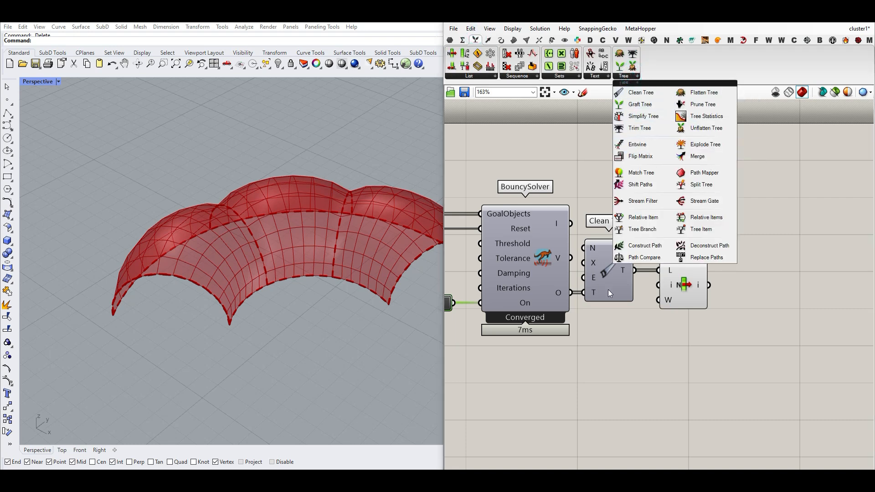
pyautogui.click(611, 274)
pyautogui.moveTo(624, 269)
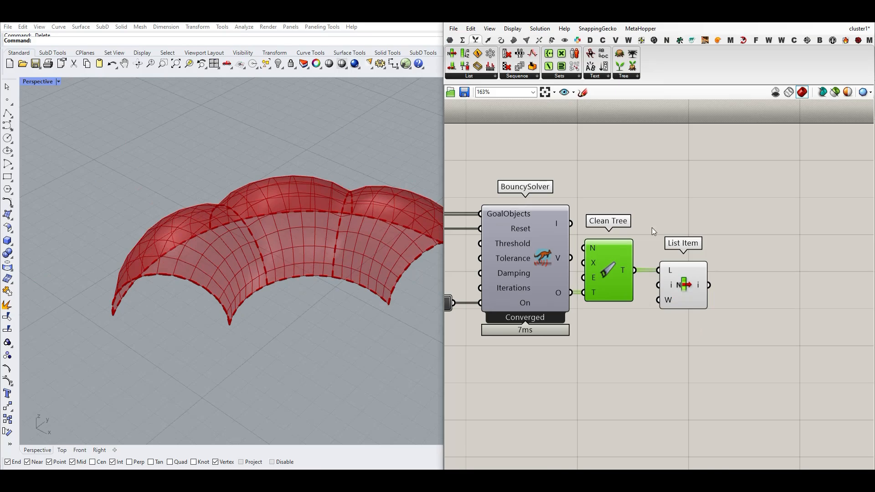
# Bake the List Item mesh into Rhino and move it away from the red preview to inspect it.
pyautogui.rightClick(701, 286)
pyautogui.click(726, 299)
pyautogui.click(718, 382)
pyautogui.scroll(-3, 261, 294)
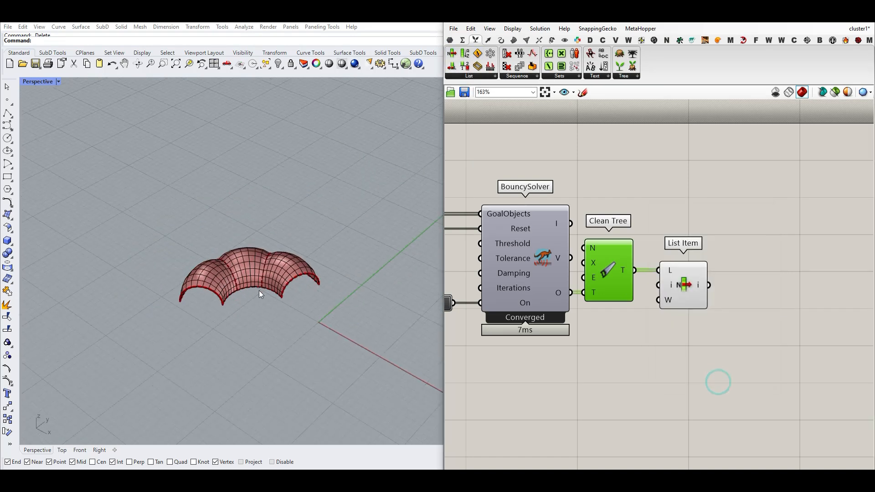
pyautogui.moveTo(259, 290); pyautogui.dragTo(262, 294, button='right')
pyautogui.moveTo(261, 291); pyautogui.dragTo(247, 234)
pyautogui.click(250, 187)
pyautogui.scroll(6, 250, 255)
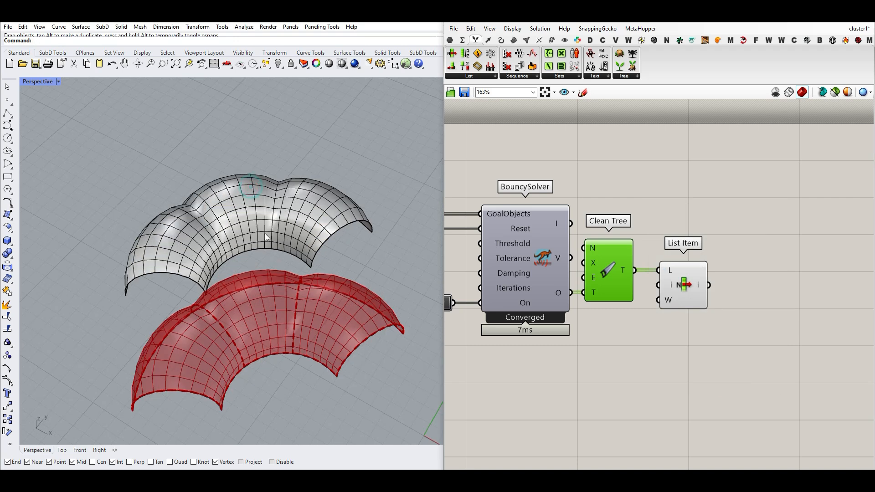
# Undo the move and the bake of the List Item mesh.
pyautogui.hotkey('ctrl', 'z')
pyautogui.hotkey('ctrl', 'z')
pyautogui.scroll(-3, 285, 214)
pyautogui.scroll(6, 288, 238)
pyautogui.keyDown('shift'); pyautogui.moveTo(289, 239); pyautogui.dragTo(275, 206, button='right'); pyautogui.keyUp('shift')
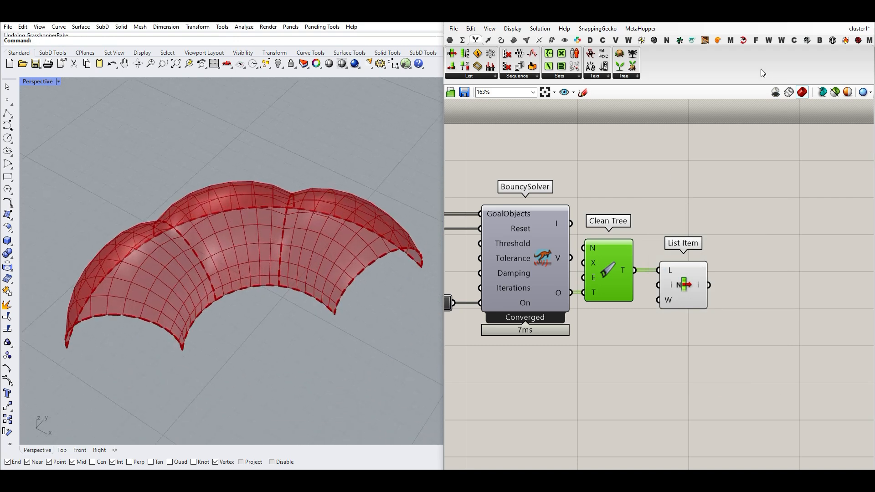
# Add Weaverbird's Catmull-Clark Subdivision and connect the List Item output to its M input.
pyautogui.click(767, 41)
pyautogui.moveTo(595, 53); pyautogui.dragTo(776, 322)
pyautogui.scroll(1, 766, 335)
pyautogui.moveTo(672, 257); pyautogui.dragTo(720, 280)
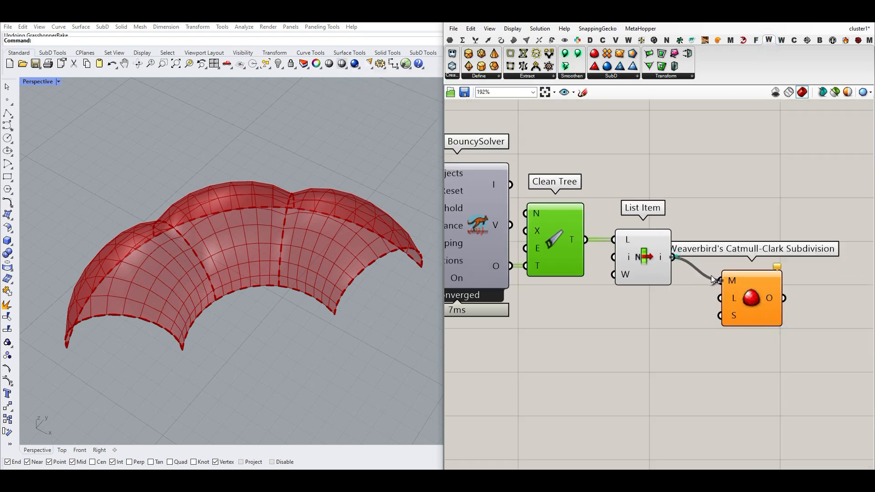
# Create a panel with the value 3 and connect it to the L input of the Catmull-Clark Subdivision.
pyautogui.doubleClick(642, 318)
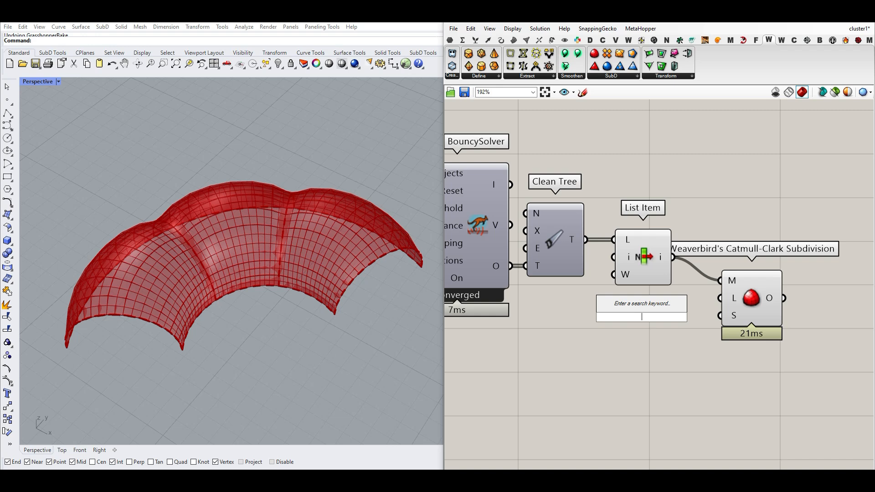
pyautogui.press('Return')
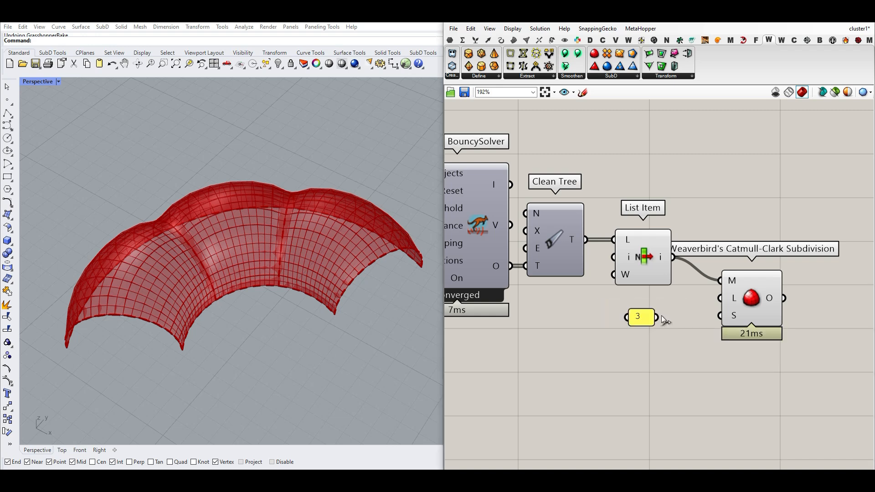
pyautogui.moveTo(712, 305); pyautogui.dragTo(720, 298)
# Set the S input of the Catmull-Clark Subdivision to Corner Fixed and compare the shell's corners.
pyautogui.scroll(5, 367, 273)
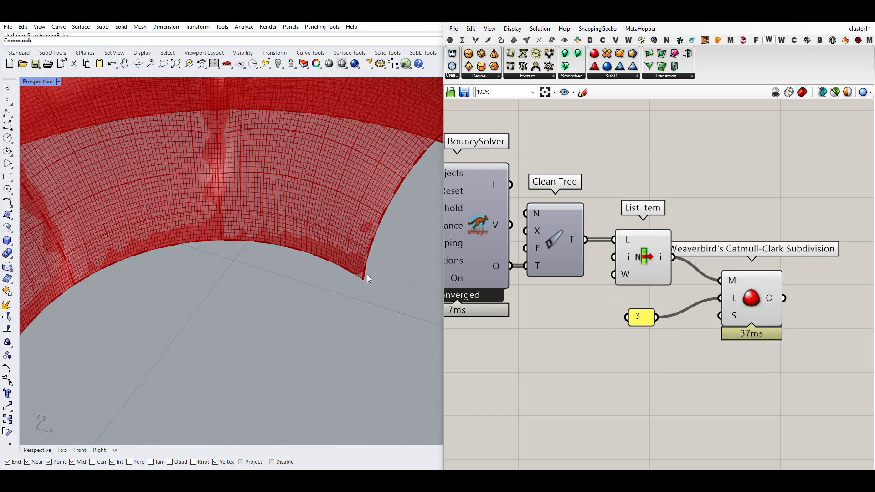
pyautogui.scroll(6, 368, 273)
pyautogui.rightClick(732, 319)
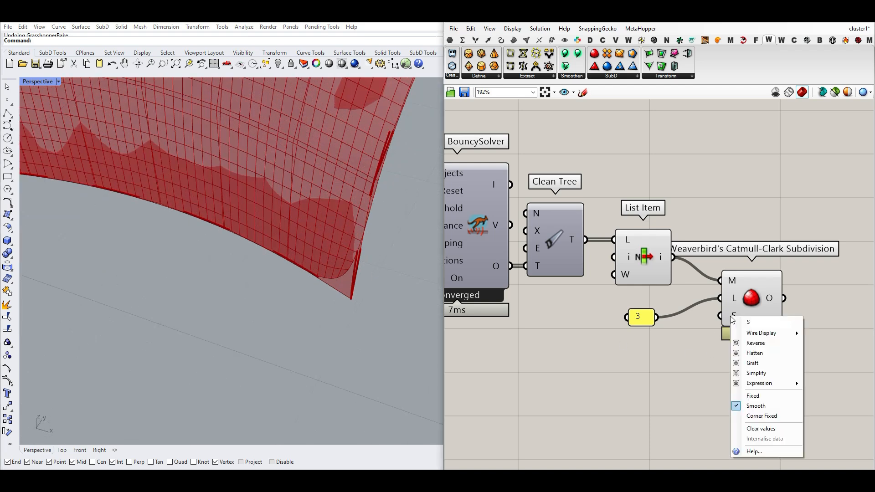
pyautogui.click(753, 416)
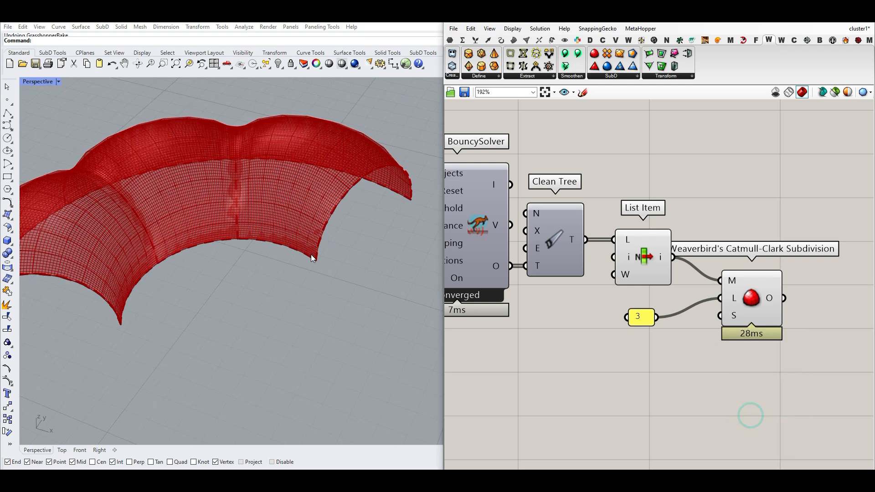
pyautogui.scroll(-3, 603, 269)
# Bake the subdivided shell mesh into Rhino and move it away from the preview.
pyautogui.scroll(-1, 603, 269)
pyautogui.click(672, 292)
pyautogui.click(681, 376)
pyautogui.scroll(-8, 161, 217)
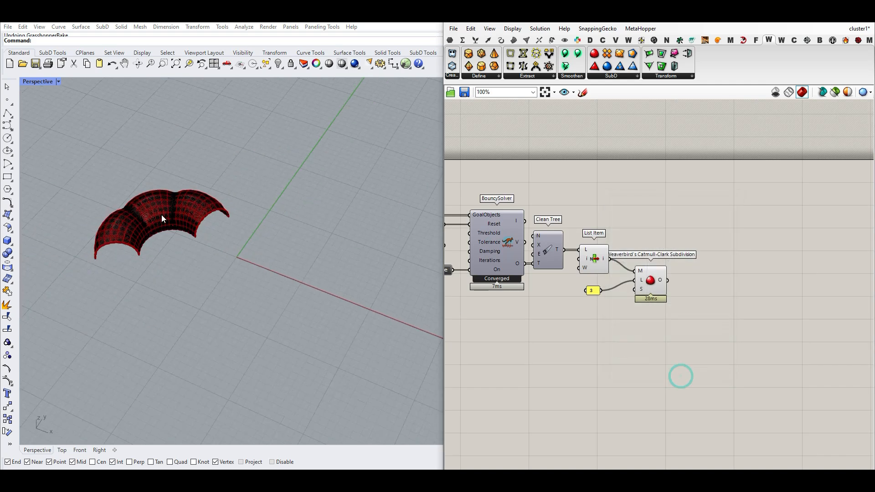
pyautogui.moveTo(202, 227); pyautogui.dragTo(314, 269)
pyautogui.click(267, 288)
pyautogui.scroll(10, 267, 288)
pyautogui.moveTo(267, 288); pyautogui.dragTo(287, 258, button='right')
# Switch the Perspective viewport to Rendered display and view the smooth baked shell.
pyautogui.scroll(-5, 274, 278)
pyautogui.click(51, 80)
pyautogui.click(78, 136)
pyautogui.moveTo(219, 264)
pyautogui.mouseDown(button='right')
pyautogui.moveTo(254, 244)
pyautogui.moveTo(212, 243)
pyautogui.moveTo(214, 296)
pyautogui.mouseUp(button='right')
# Return the Perspective viewport to Shaded display and delete the baked mesh.
pyautogui.click(47, 81)
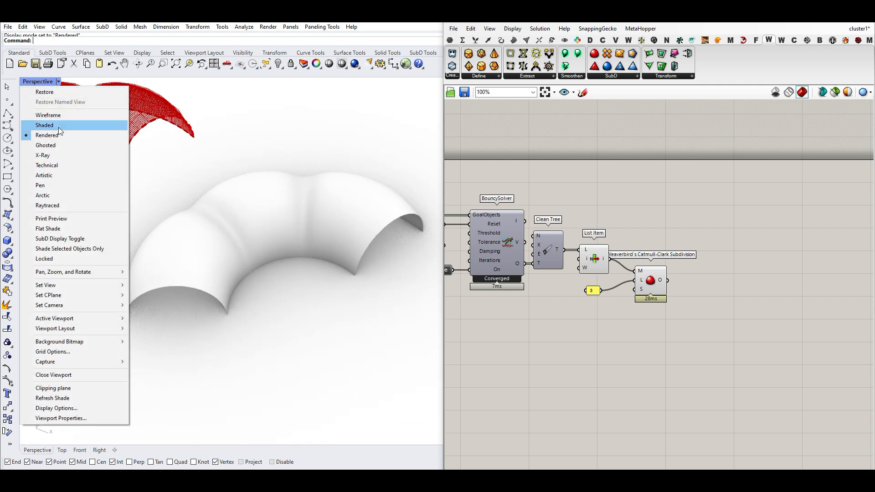
pyautogui.click(58, 127)
pyautogui.click(267, 267)
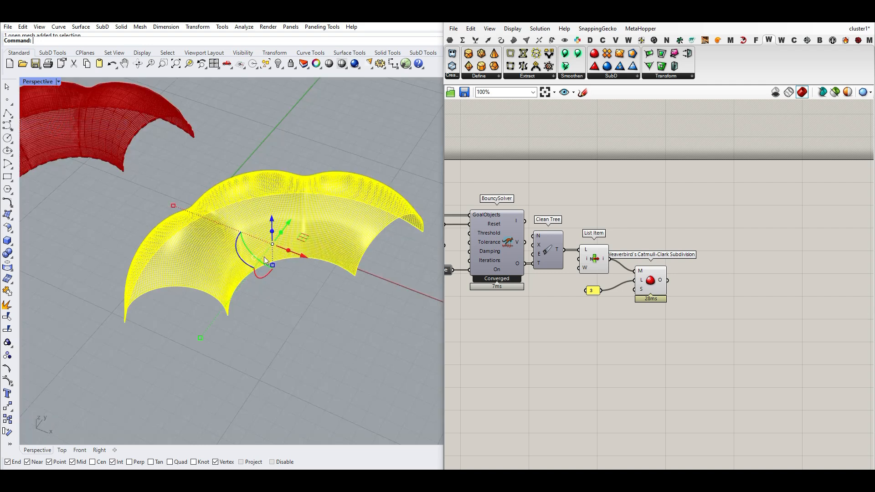
pyautogui.press('Delete')
# Add a Custom Preview component and connect the Catmull-Clark Subdivision output to its G input.
pyautogui.scroll(-7, 255, 260)
pyautogui.scroll(7, 200, 213)
pyautogui.scroll(2, 710, 289)
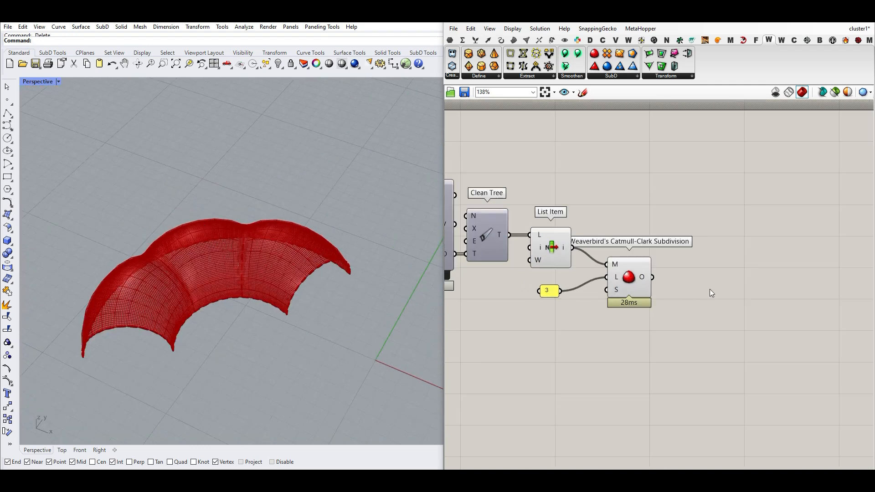
pyautogui.click(564, 41)
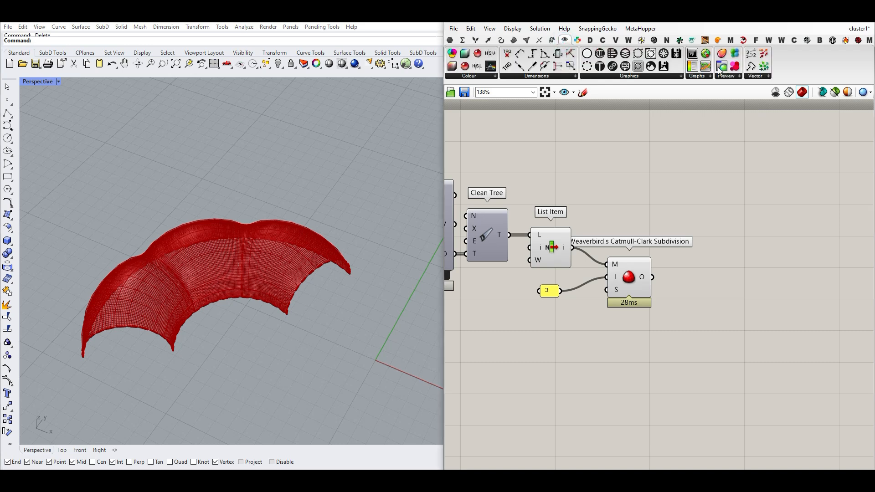
pyautogui.click(700, 277)
pyautogui.moveTo(653, 278); pyautogui.dragTo(684, 278)
# Turn off the default previews of the Catmull-Clark Subdivision and List Item components.
pyautogui.moveTo(653, 321); pyautogui.dragTo(675, 326, button='right')
pyautogui.moveTo(673, 331); pyautogui.dragTo(609, 282)
pyautogui.rightClick(642, 225)
pyautogui.click(660, 241)
pyautogui.click(670, 207)
pyautogui.moveTo(579, 268); pyautogui.dragTo(648, 261, button='right')
pyautogui.rightClick(644, 237)
pyautogui.click(650, 251)
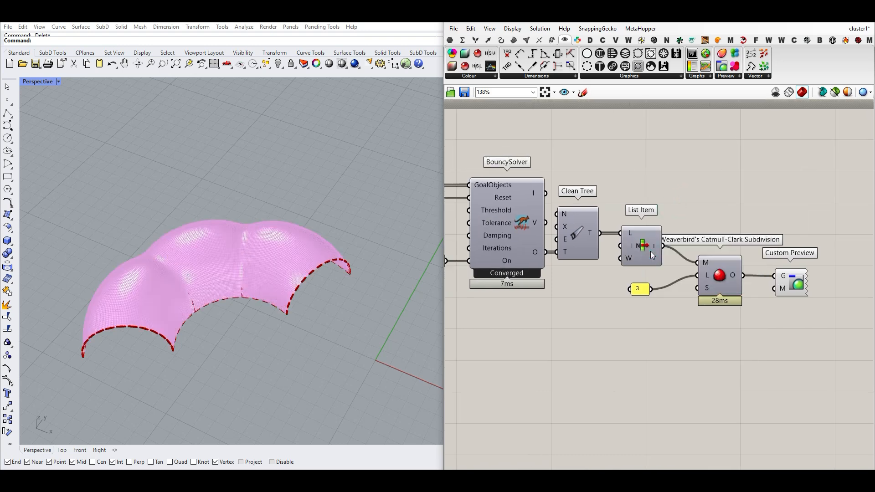
pyautogui.click(665, 203)
# Set the Fix value of the Fix/Free cluster to 2.
pyautogui.moveTo(598, 213); pyautogui.dragTo(646, 215, button='right')
pyautogui.scroll(-3, 646, 215)
pyautogui.moveTo(575, 236); pyautogui.dragTo(610, 228, button='right')
pyautogui.scroll(4, 461, 208)
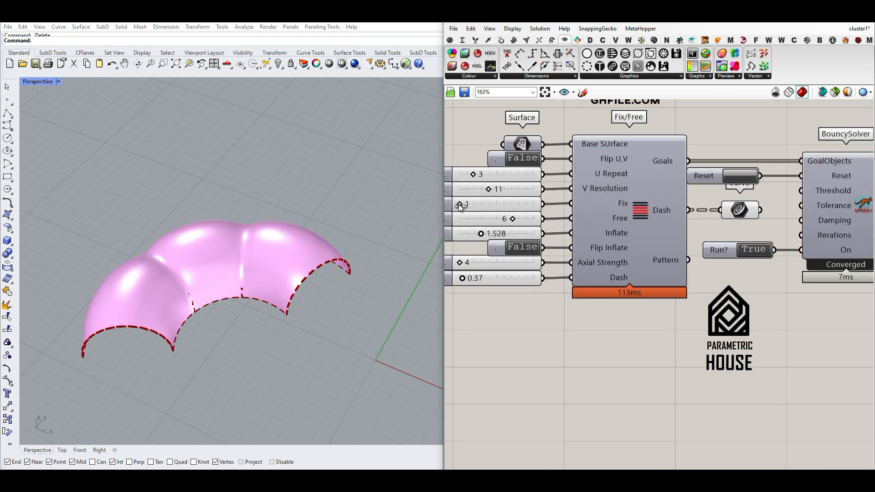
pyautogui.moveTo(461, 206); pyautogui.dragTo(467, 207)
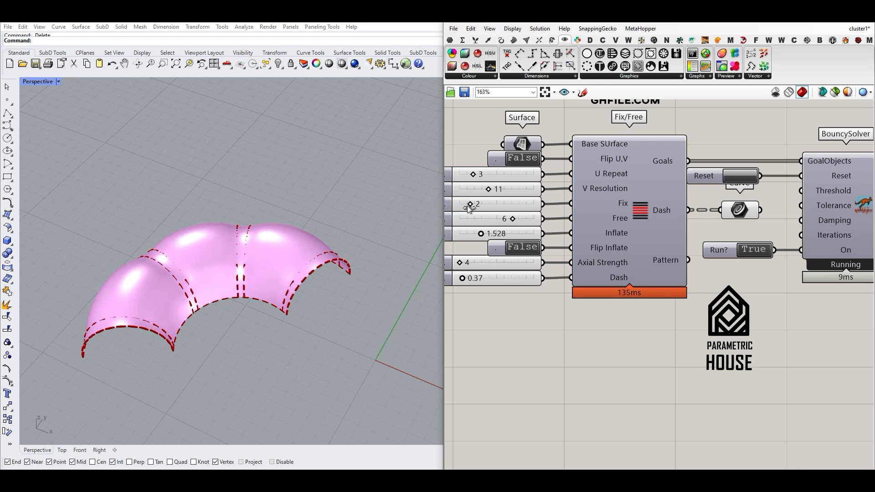
# Set Axial Strength to 25 and raise Inflate to 5.300.
pyautogui.moveTo(481, 237); pyautogui.dragTo(492, 239)
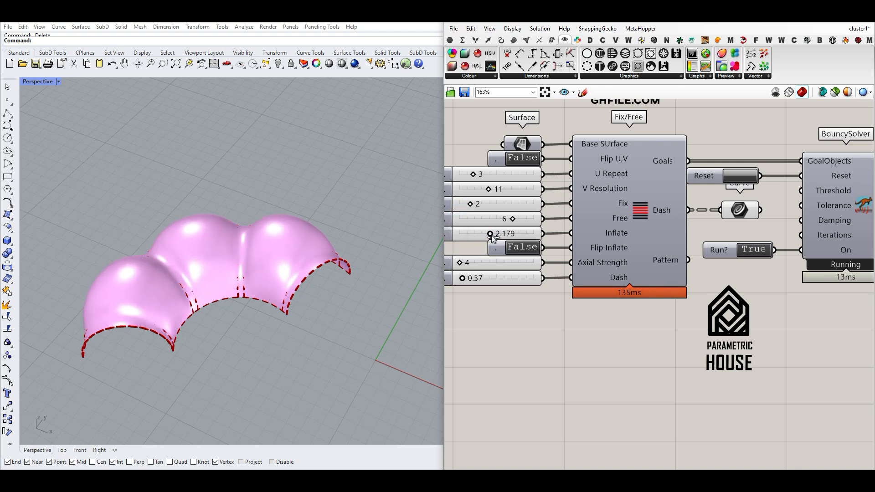
pyautogui.moveTo(464, 264); pyautogui.dragTo(479, 265)
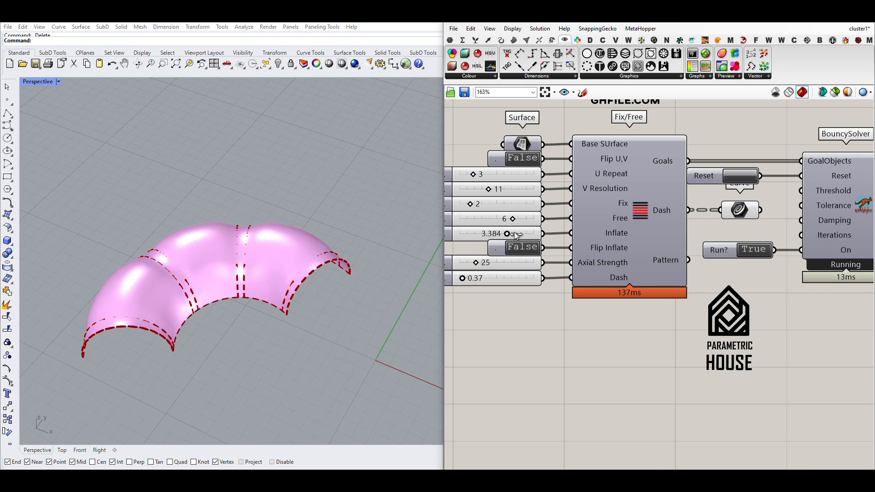
pyautogui.moveTo(530, 234); pyautogui.dragTo(548, 234)
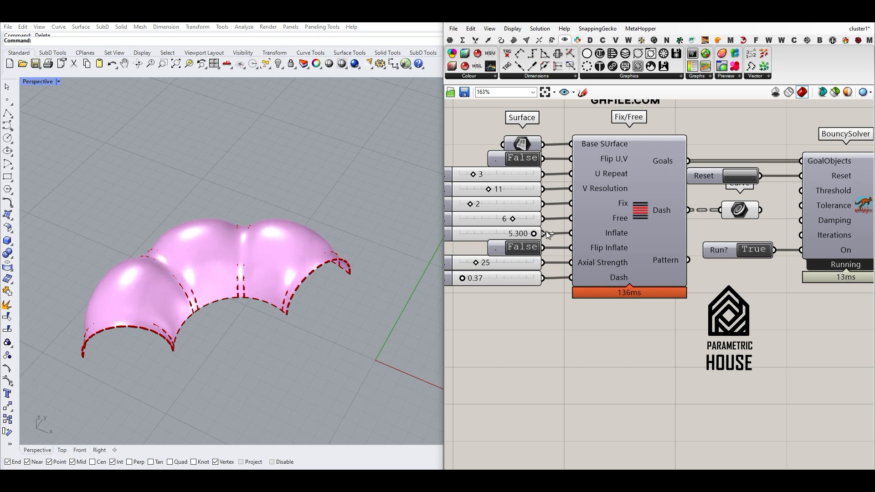
# Extend the Inflate slider's maximum to 8.300 and raise Inflate to 8.300.
pyautogui.doubleClick(448, 234)
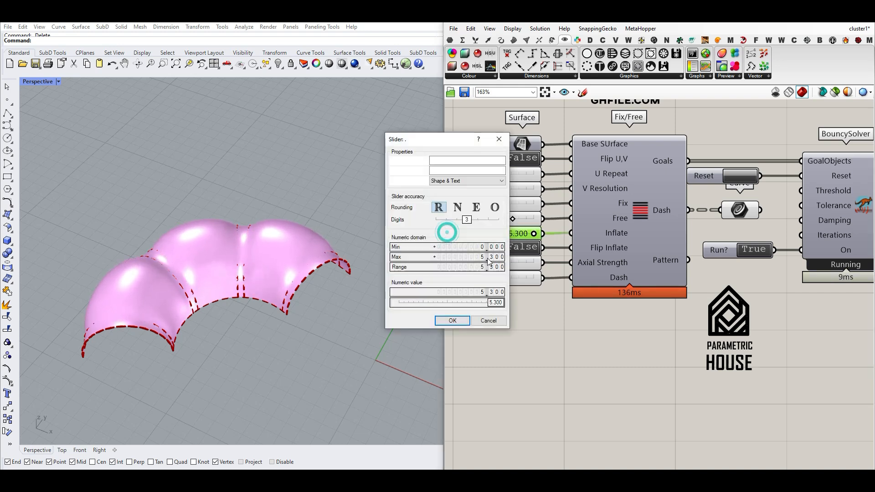
pyautogui.click(456, 320)
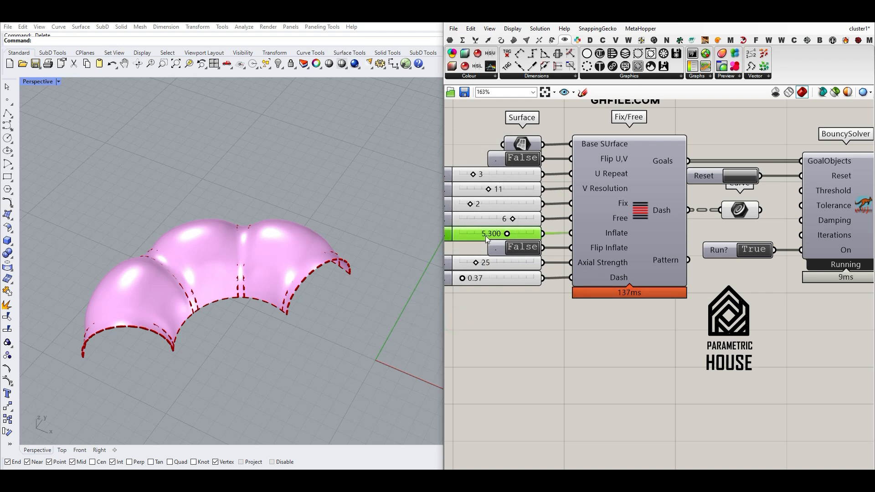
pyautogui.moveTo(518, 235); pyautogui.dragTo(537, 236)
# Examine the more strongly inflated shell and its seams from several angles and distances.
pyautogui.scroll(-6, 362, 228)
pyautogui.moveTo(362, 229); pyautogui.dragTo(221, 221, button='right')
pyautogui.scroll(6, 234, 233)
pyautogui.scroll(4, 264, 165)
pyautogui.moveTo(265, 166); pyautogui.dragTo(284, 219, button='right')
pyautogui.scroll(-5, 290, 192)
pyautogui.scroll(3, 321, 236)
pyautogui.scroll(-3, 317, 229)
pyautogui.scroll(-3, 356, 218)
# Set the Flip U,V toggle of the Fix/Free cluster to True.
pyautogui.doubleClick(521, 158)
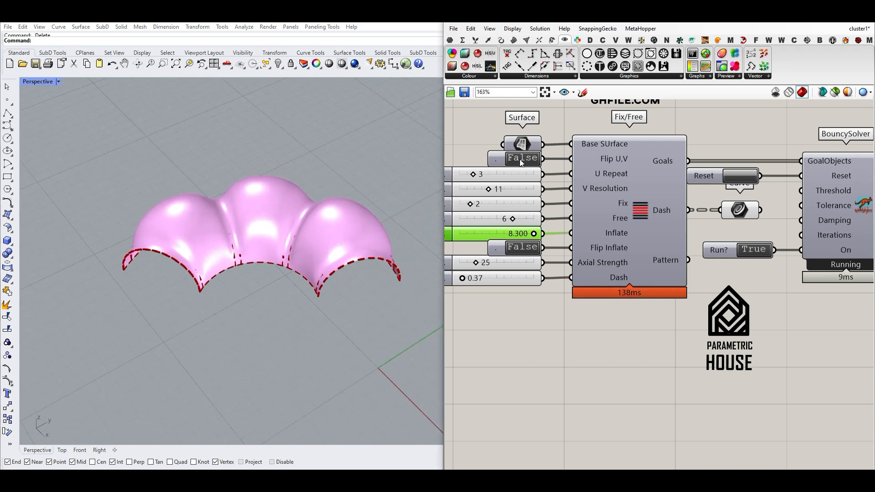
pyautogui.doubleClick(520, 158)
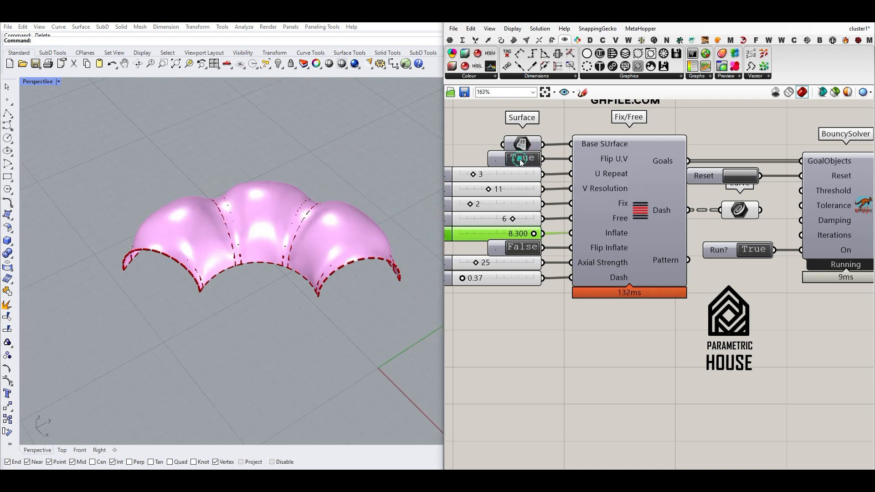
# Bake the List Item mesh of the five-bay panel with default attributes and move the baked copy beside the preview.
pyautogui.moveTo(255, 274); pyautogui.dragTo(361, 225, button='right')
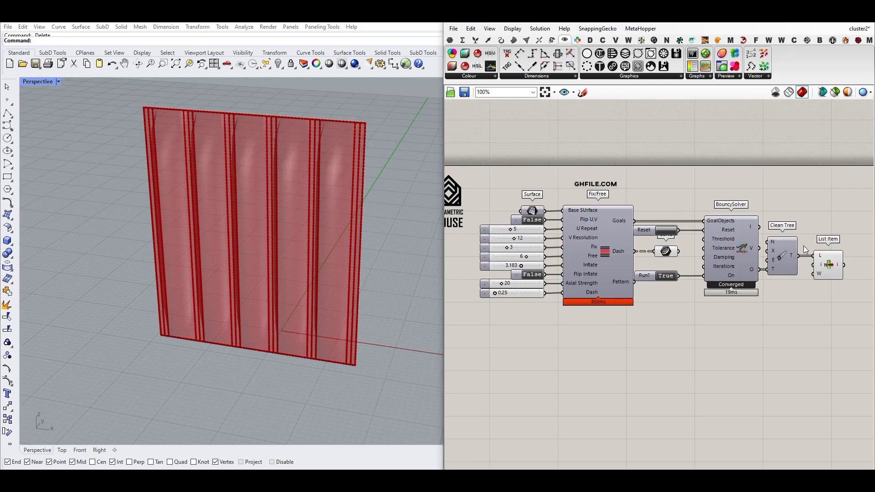
pyautogui.rightClick(835, 269)
pyautogui.click(840, 278)
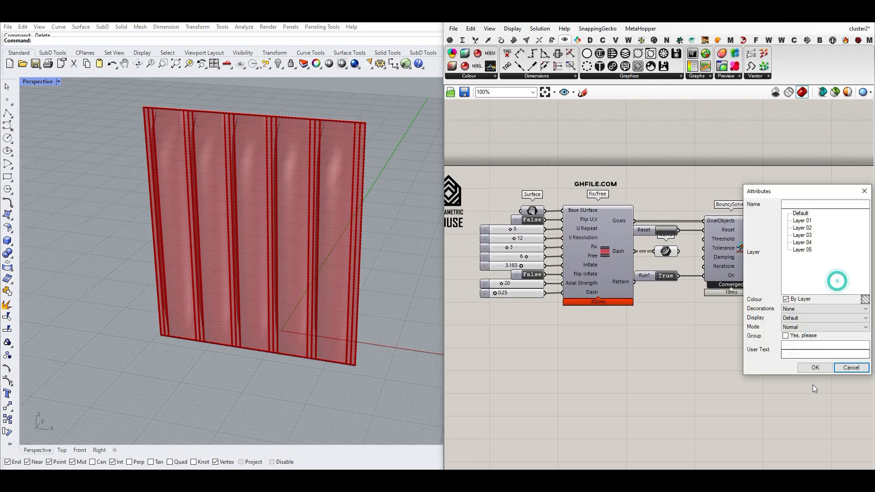
pyautogui.click(814, 368)
pyautogui.scroll(-5, 248, 273)
pyautogui.moveTo(268, 282); pyautogui.dragTo(340, 286)
pyautogui.press('Escape')
pyautogui.scroll(8, 347, 284)
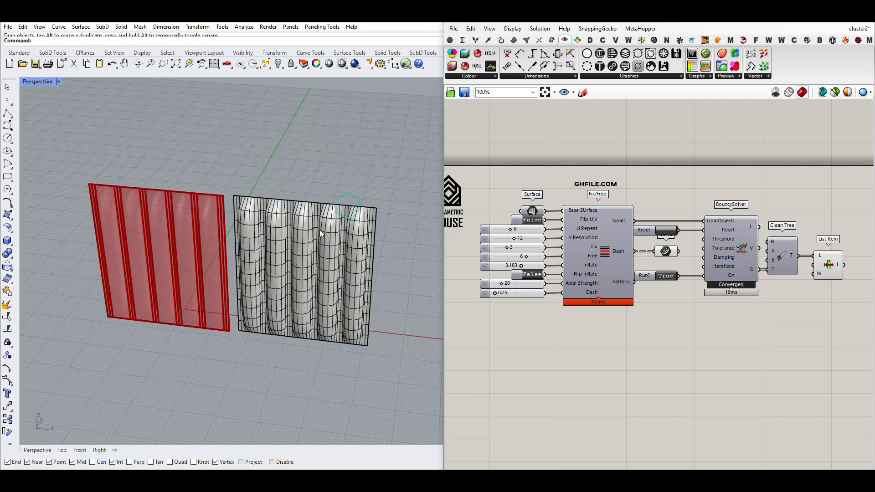
pyautogui.moveTo(334, 231); pyautogui.dragTo(343, 247, button='right')
pyautogui.scroll(2, 729, 264)
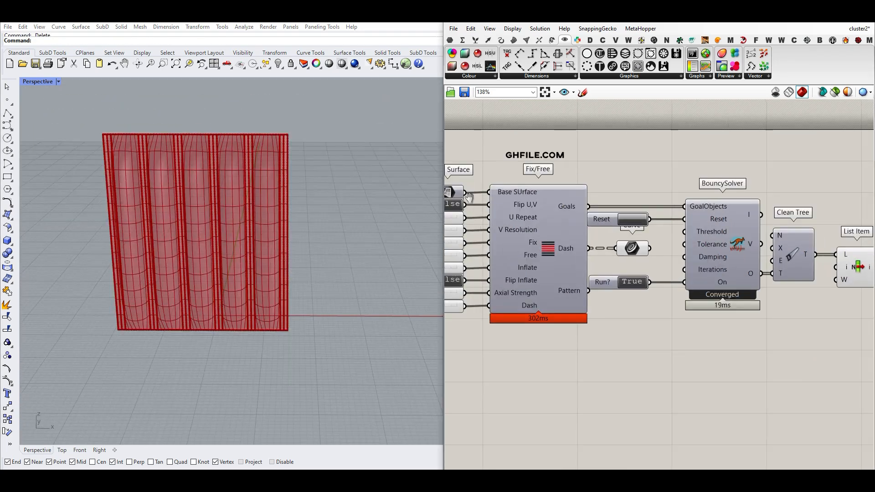
# Switch the flat panel's Flip U,V toggle to True, then back to False, to compare the rib directions.
pyautogui.moveTo(538, 291); pyautogui.dragTo(591, 292, button='right')
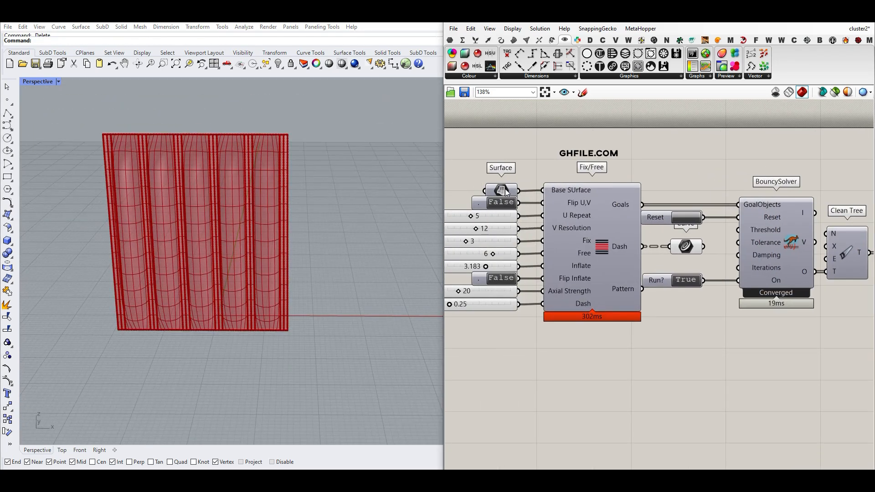
pyautogui.doubleClick(499, 202)
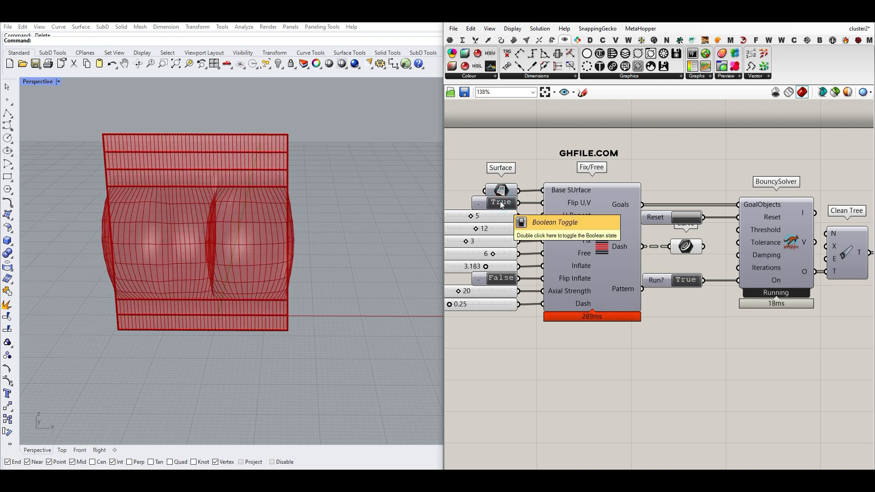
pyautogui.doubleClick(501, 203)
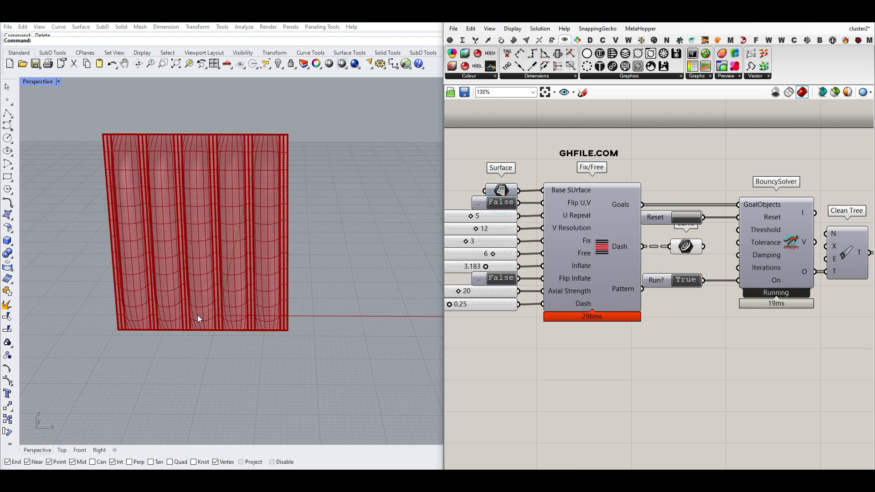
# Set U Repeat to 4 and keep V Resolution at 12, resetting the solver for each adjustment.
pyautogui.moveTo(522, 229); pyautogui.dragTo(633, 230, button='right')
pyautogui.scroll(1, 595, 233)
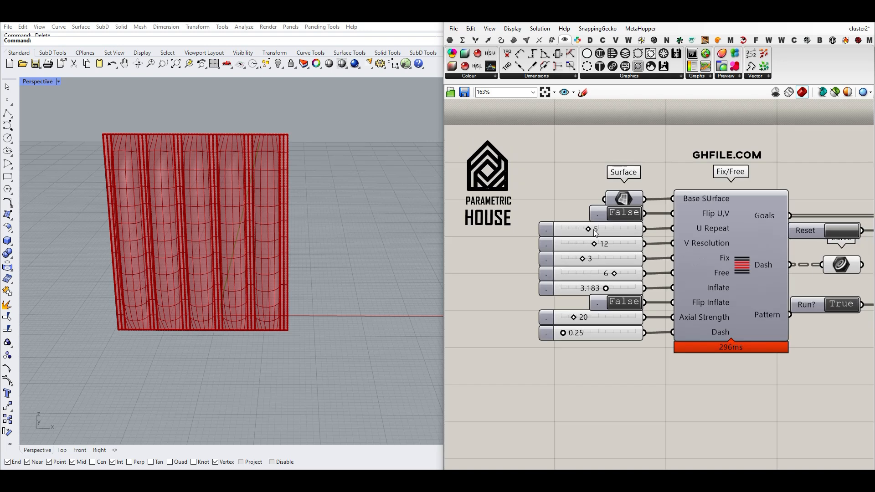
pyautogui.moveTo(587, 228)
pyautogui.mouseDown()
pyautogui.moveTo(569, 228)
pyautogui.moveTo(587, 231)
pyautogui.mouseUp()
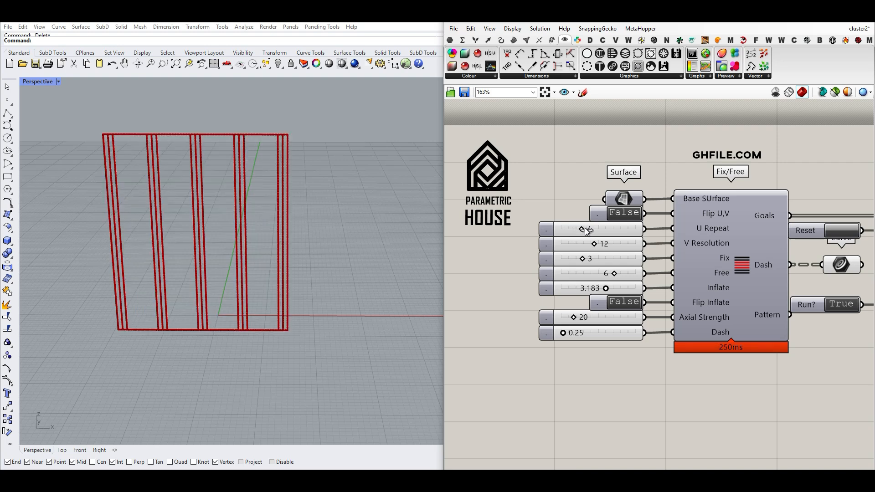
pyautogui.click(855, 235)
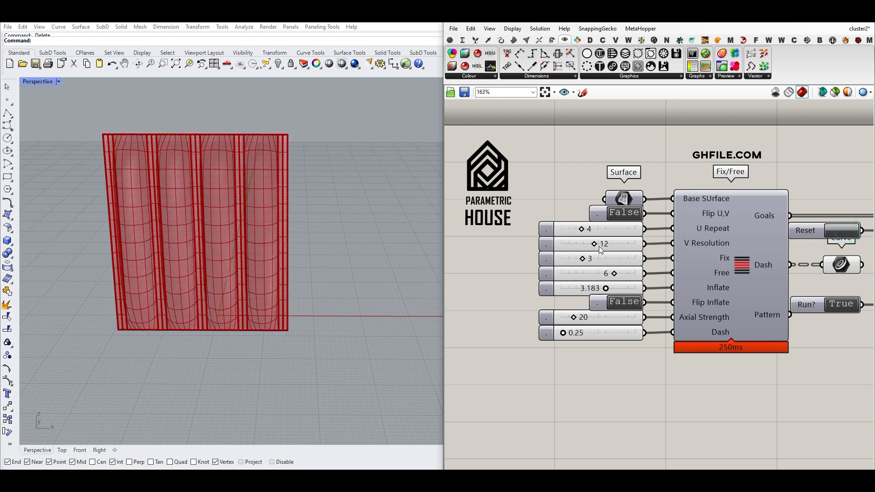
pyautogui.moveTo(596, 243)
pyautogui.mouseDown()
pyautogui.moveTo(583, 244)
pyautogui.moveTo(599, 245)
pyautogui.mouseUp()
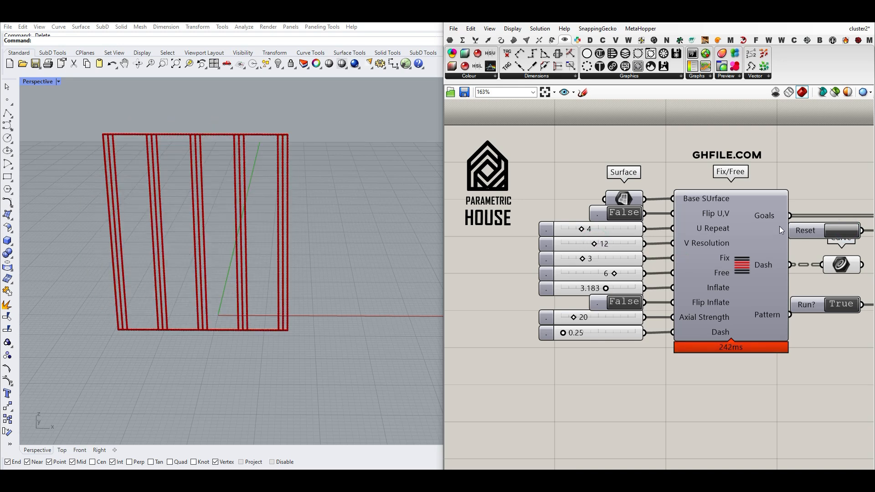
pyautogui.click(837, 229)
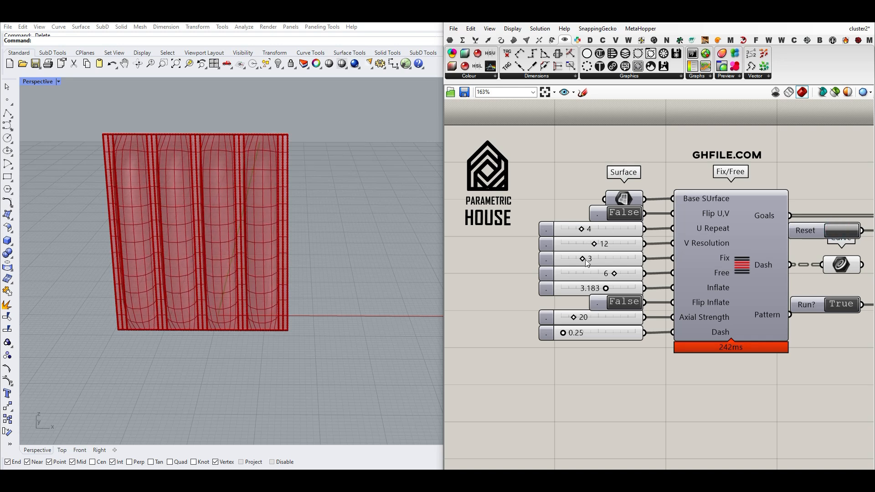
# Set Fix to 1 and Free to 8 on the Fix/Free cluster.
pyautogui.moveTo(577, 261); pyautogui.dragTo(563, 259)
pyautogui.scroll(-5, 216, 255)
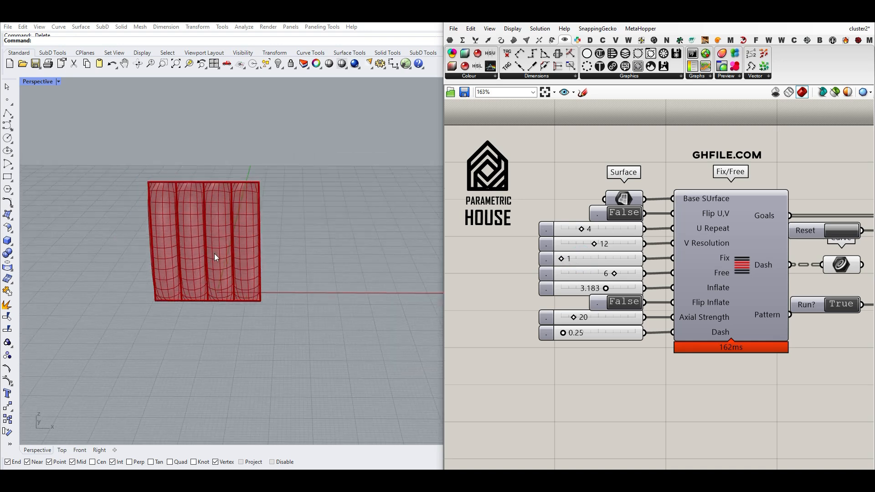
pyautogui.moveTo(187, 250); pyautogui.dragTo(201, 198, button='right')
pyautogui.scroll(5, 201, 198)
pyautogui.moveTo(190, 277); pyautogui.dragTo(197, 231, button='right')
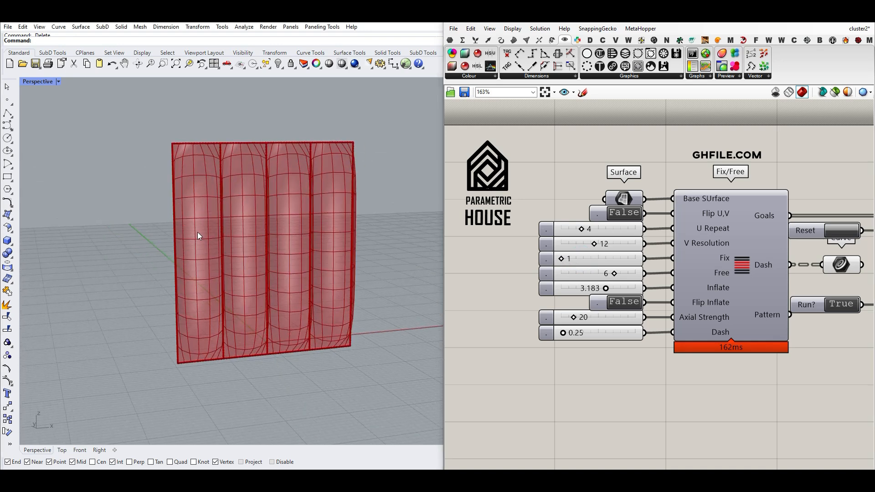
pyautogui.moveTo(613, 272); pyautogui.dragTo(637, 274)
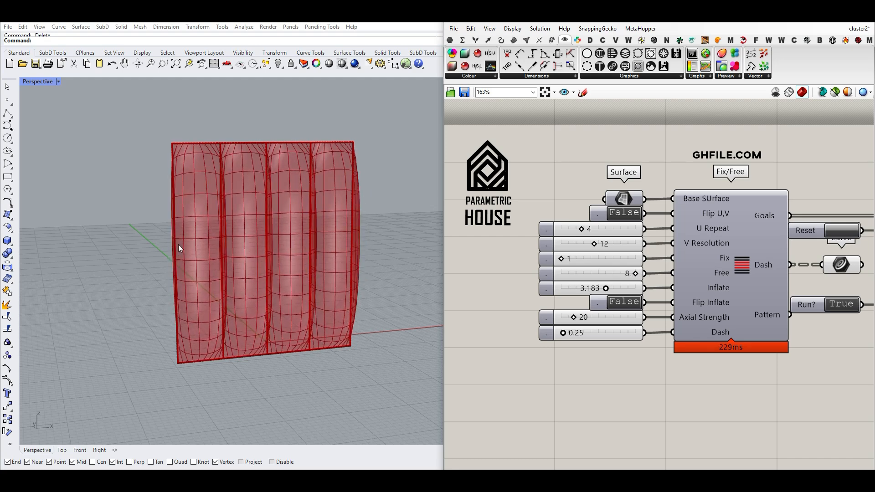
# Raise Fix to 2 and then to 3, comparing the width of the flat strips between the bays.
pyautogui.scroll(5, 163, 240)
pyautogui.moveTo(560, 257); pyautogui.dragTo(570, 258)
pyautogui.scroll(-5, 201, 226)
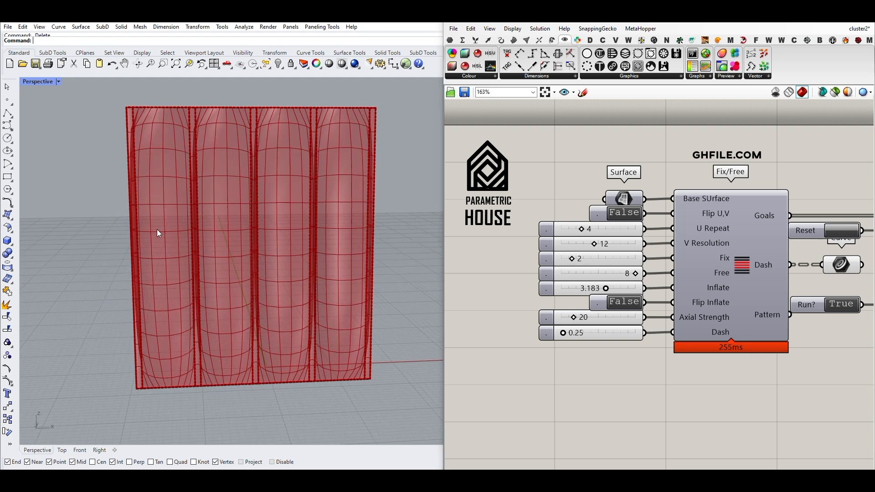
pyautogui.scroll(4, 157, 229)
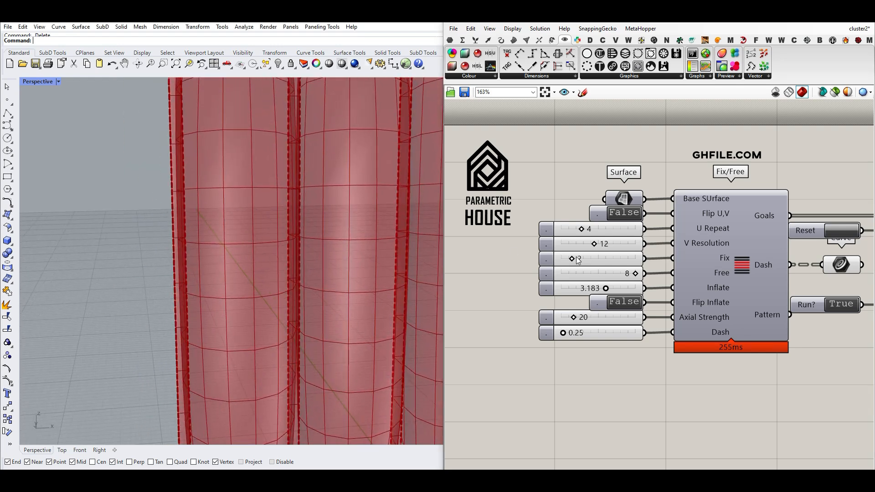
pyautogui.moveTo(582, 261); pyautogui.dragTo(584, 259)
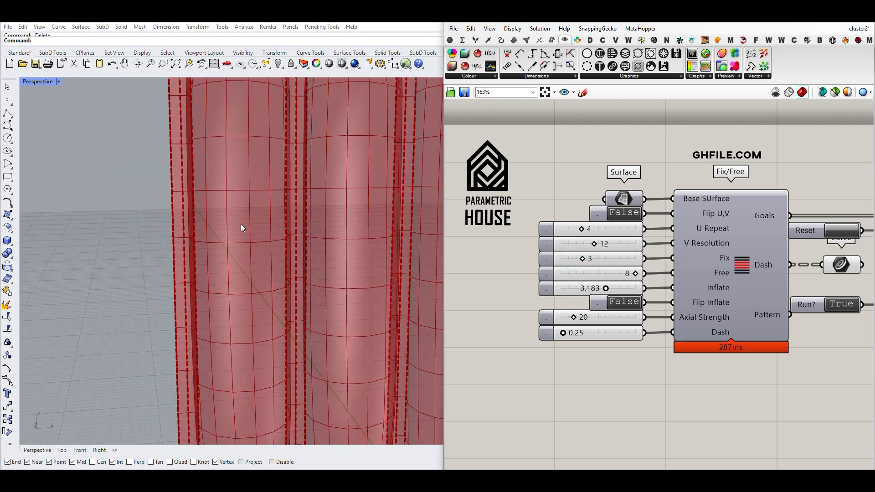
pyautogui.scroll(-5, 237, 253)
pyautogui.scroll(3, 235, 258)
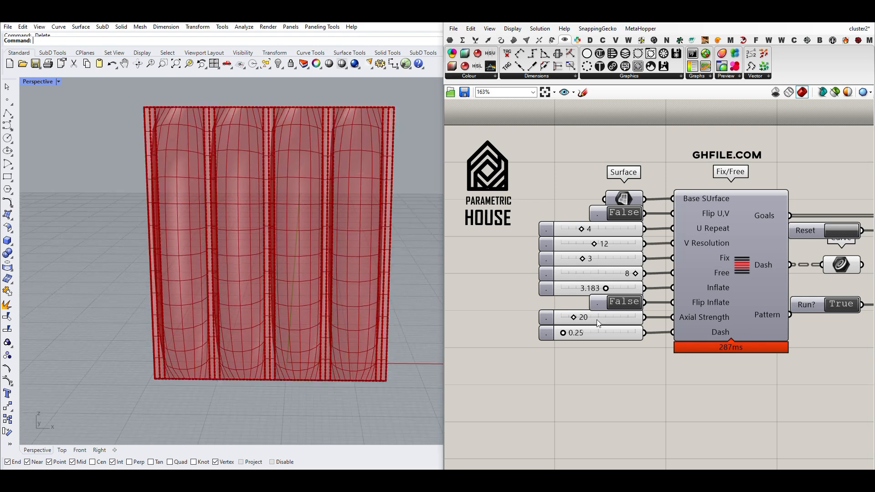
# Set Axial Strength to 28 and switch Flip Inflate to True to reverse the inflation direction.
pyautogui.moveTo(575, 320); pyautogui.dragTo(583, 321)
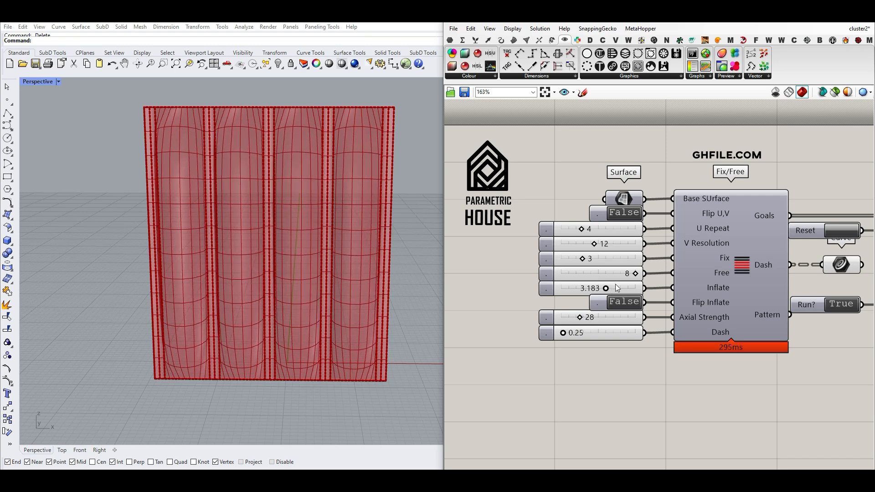
pyautogui.doubleClick(624, 302)
pyautogui.moveTo(365, 210); pyautogui.dragTo(283, 233, button='right')
pyautogui.scroll(6, 224, 269)
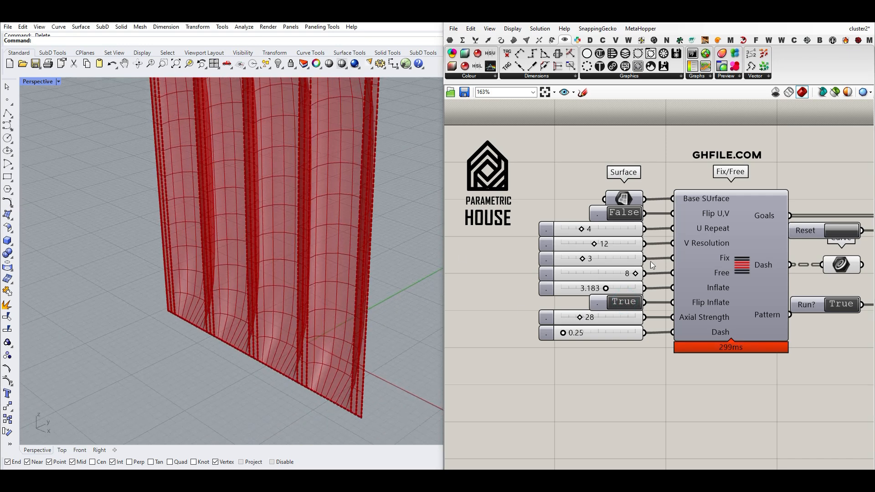
# Bake the reversed four-bay mesh from List Item with default attributes and move the baked copy clear of the preview.
pyautogui.moveTo(795, 256); pyautogui.dragTo(621, 257, button='right')
pyautogui.scroll(-3, 622, 257)
pyautogui.rightClick(821, 274)
pyautogui.click(816, 309)
pyautogui.click(816, 370)
pyautogui.scroll(-8, 247, 269)
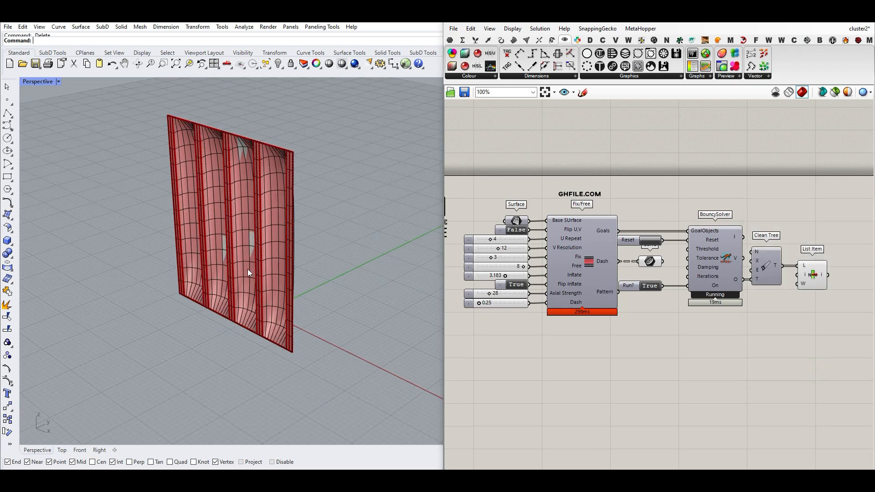
pyautogui.moveTo(254, 302); pyautogui.dragTo(151, 275)
pyautogui.click(176, 228)
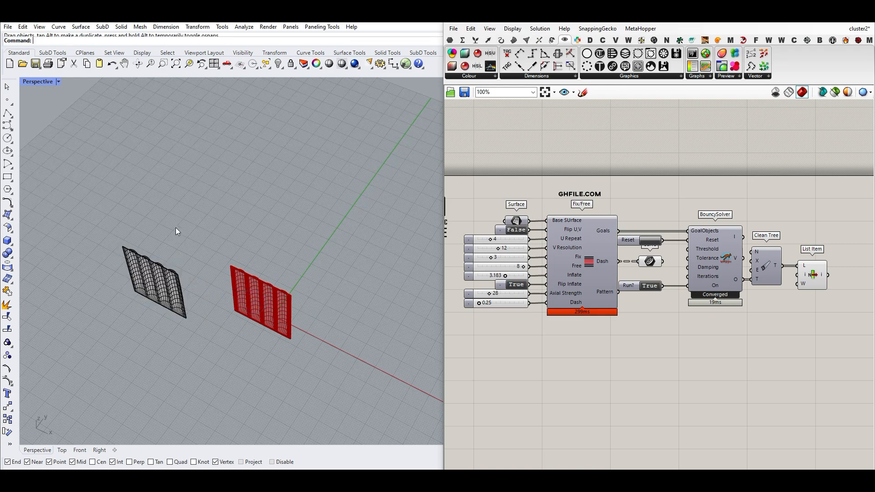
# Inspect the baked four-bay mesh up close and delete it.
pyautogui.scroll(8, 162, 280)
pyautogui.moveTo(162, 280); pyautogui.dragTo(259, 236, button='right')
pyautogui.scroll(5, 223, 237)
pyautogui.click(226, 265)
pyautogui.press('Delete')
pyautogui.scroll(-9, 231, 296)
pyautogui.scroll(6, 260, 236)
pyautogui.scroll(3, 256, 273)
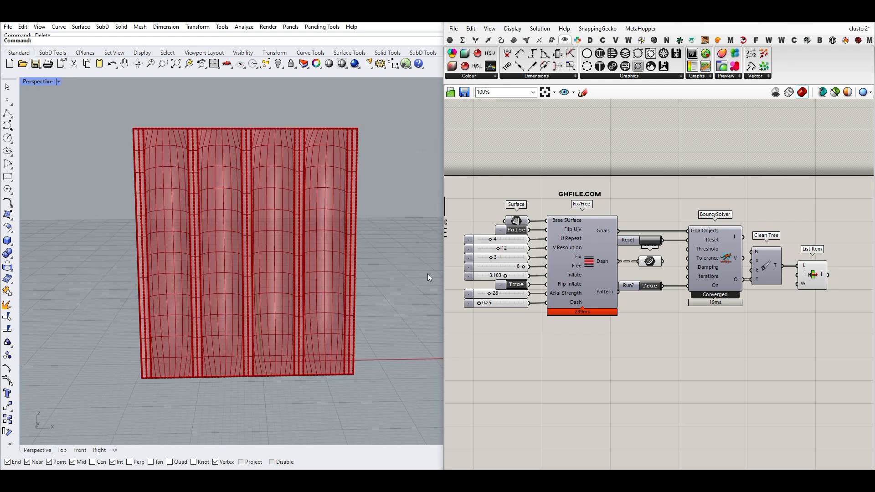
# Bake the base surface from the Surface parameter and move the baked copy beside the inflated panel preview.
pyautogui.scroll(3, 518, 295)
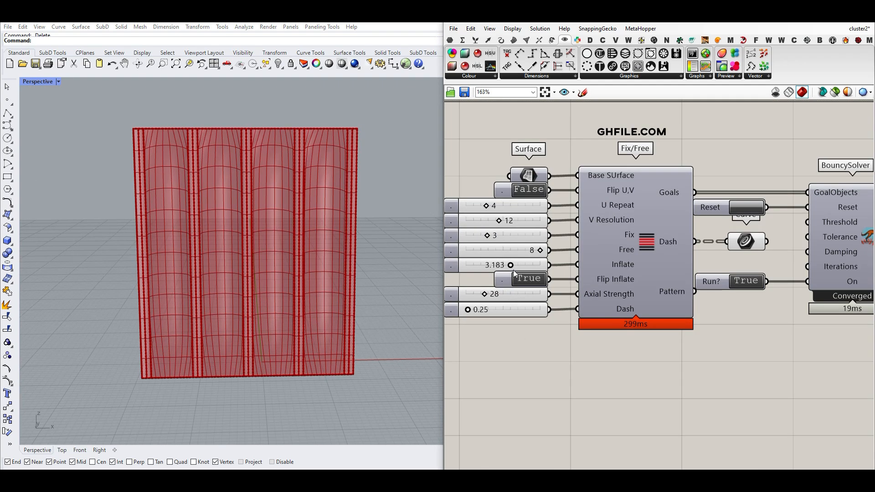
pyautogui.scroll(-3, 300, 243)
pyautogui.moveTo(300, 243); pyautogui.dragTo(275, 269, button='right')
pyautogui.rightClick(529, 176)
pyautogui.click(555, 211)
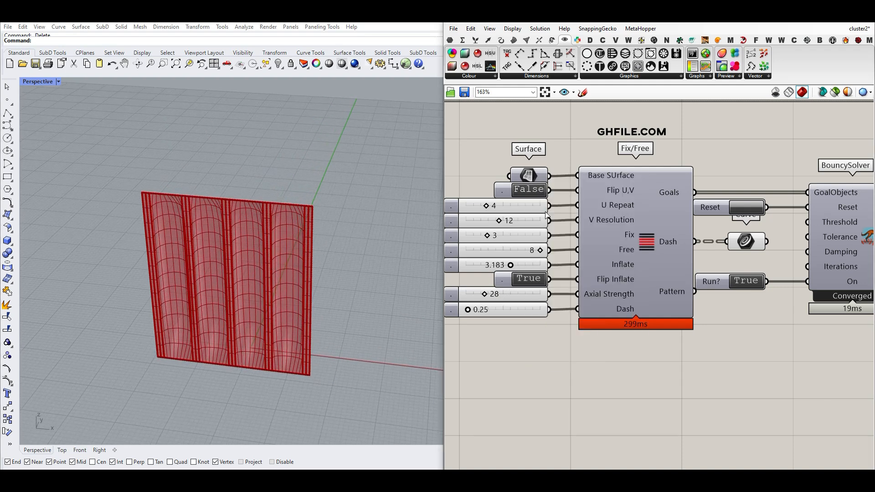
pyautogui.click(562, 297)
pyautogui.scroll(-6, 304, 277)
pyautogui.moveTo(303, 278); pyautogui.dragTo(262, 297, button='right')
pyautogui.moveTo(256, 300); pyautogui.dragTo(336, 333)
pyautogui.click(352, 236)
pyautogui.moveTo(352, 236); pyautogui.dragTo(227, 196, button='right')
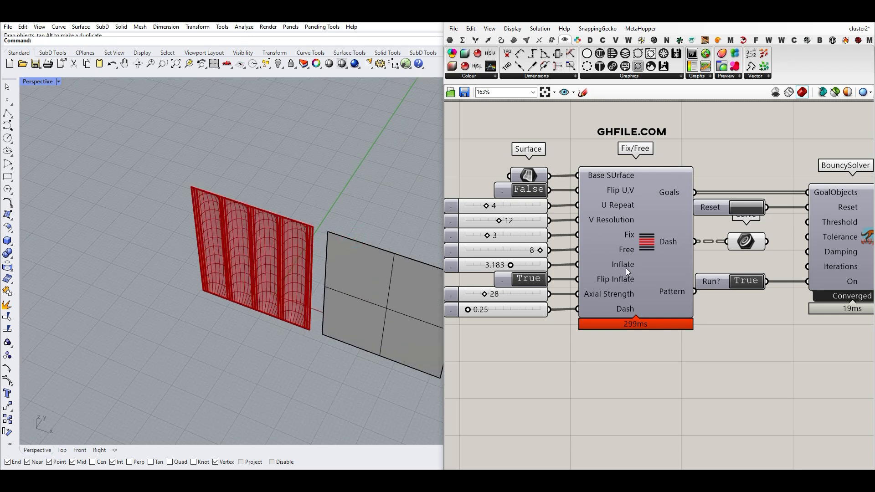
pyautogui.moveTo(647, 235)
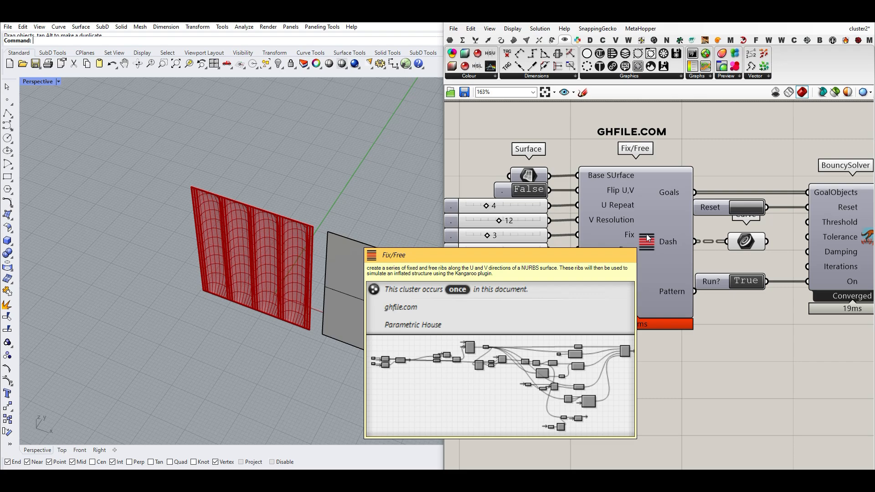